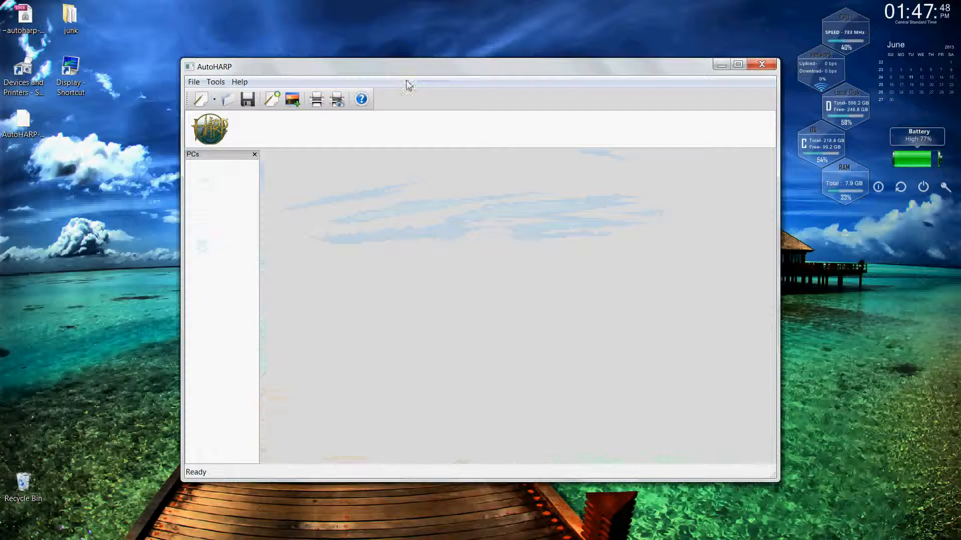
- Start a new Harp Fantasy character and enter the character's name
{"action": "left_click_drag", "start_coordinate": [428, 70], "coordinate": [372, 92]}
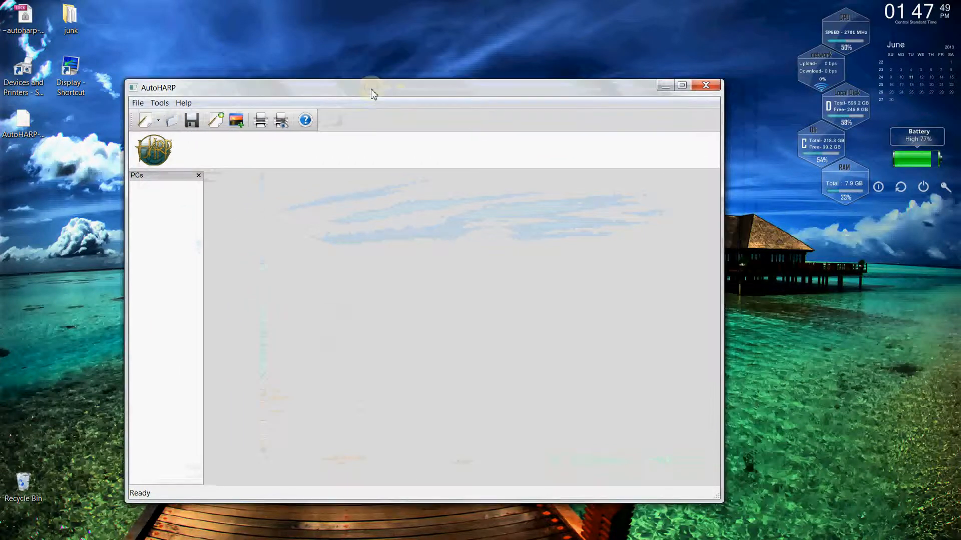
{"action": "left_click", "coordinate": [159, 127]}
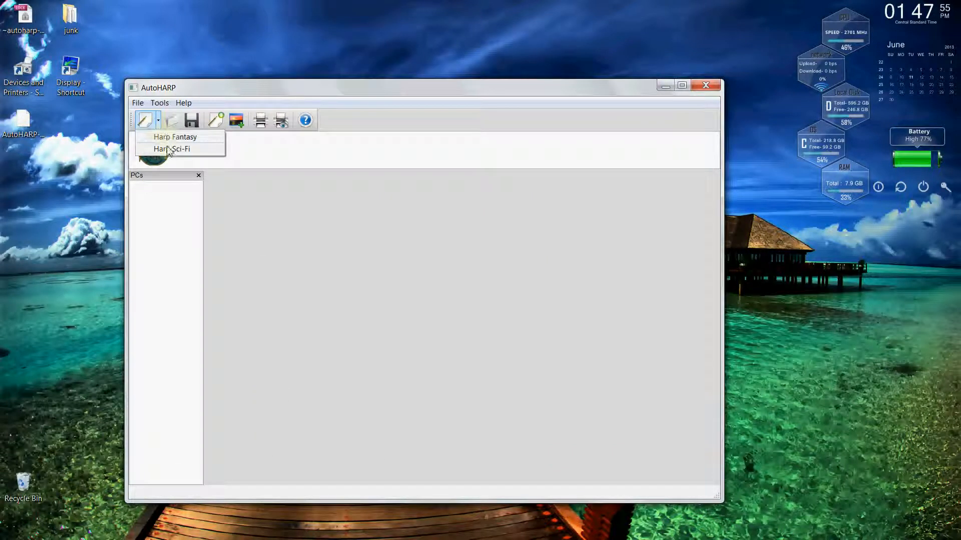
{"action": "left_click", "coordinate": [195, 139]}
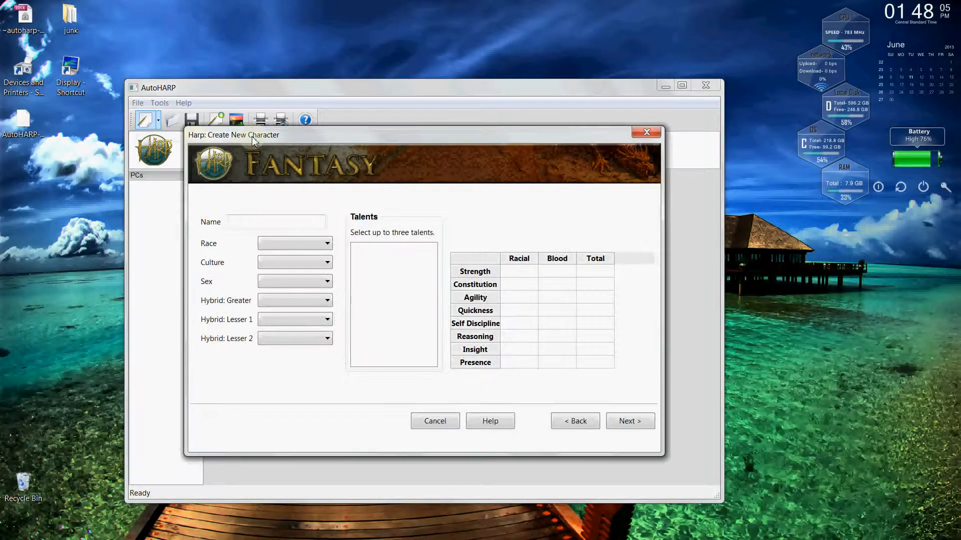
{"action": "left_click_drag", "start_coordinate": [243, 136], "coordinate": [227, 132]}
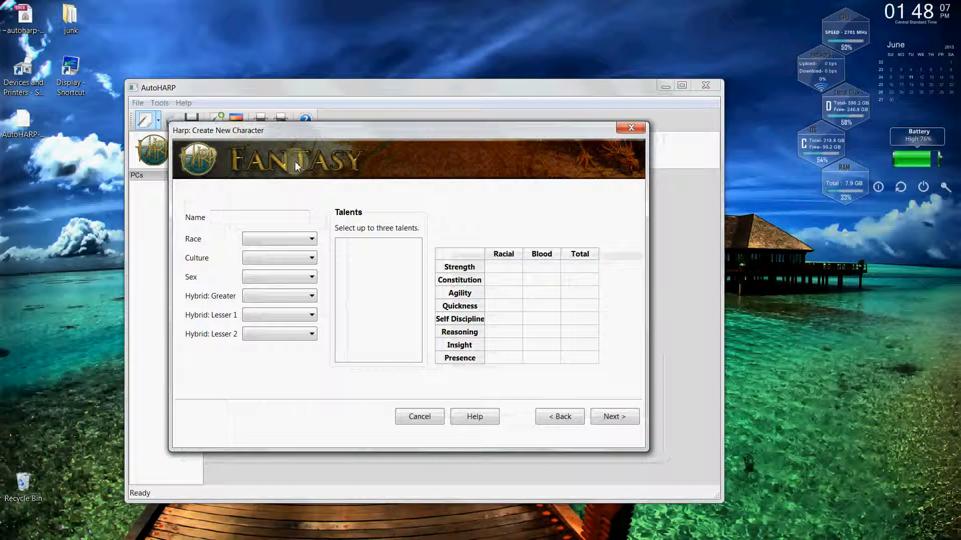
{"action": "left_click", "coordinate": [276, 218]}
{"action": "type", "text": "Ha"}
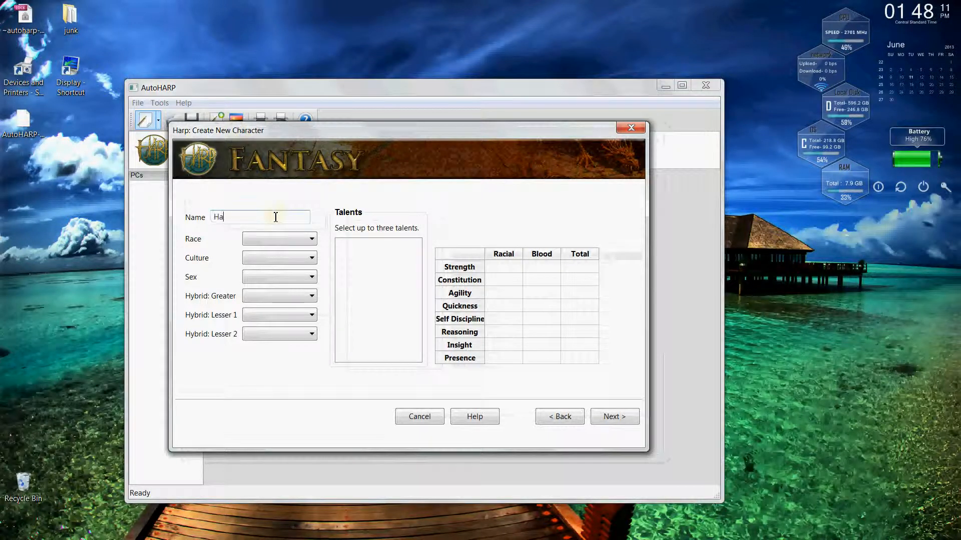
{"action": "type", "text": "tlee"}
- Set the character's race to Human
{"action": "left_click", "coordinate": [311, 240]}
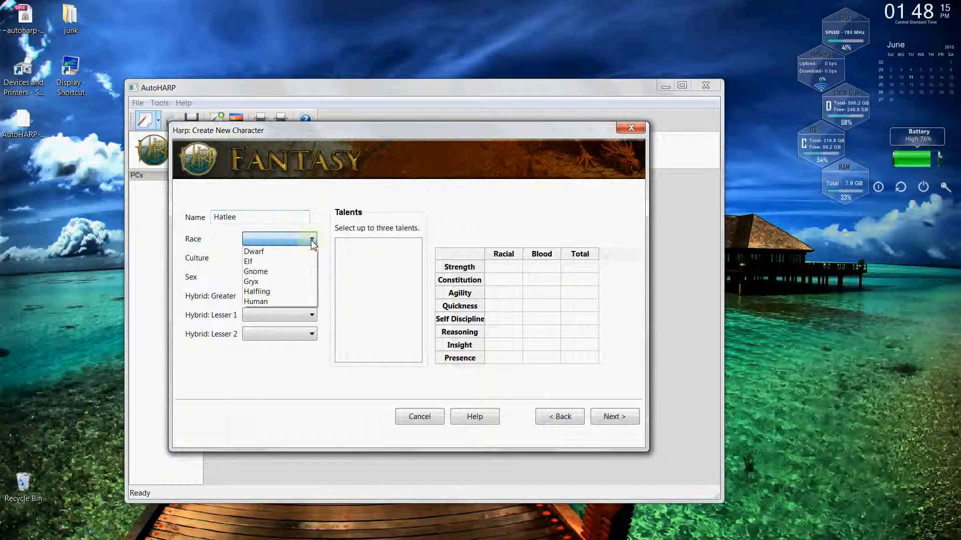
{"action": "left_click", "coordinate": [304, 251]}
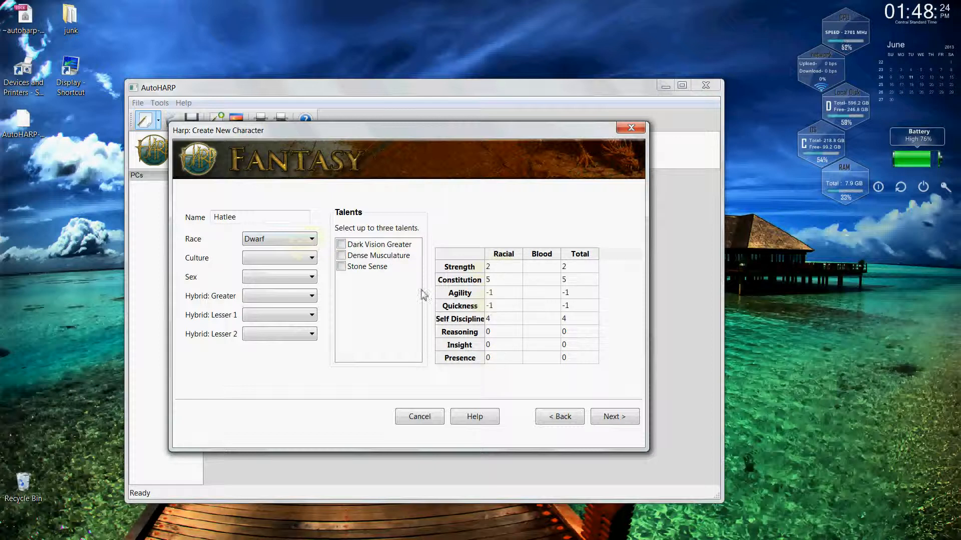
{"action": "left_click", "coordinate": [293, 240]}
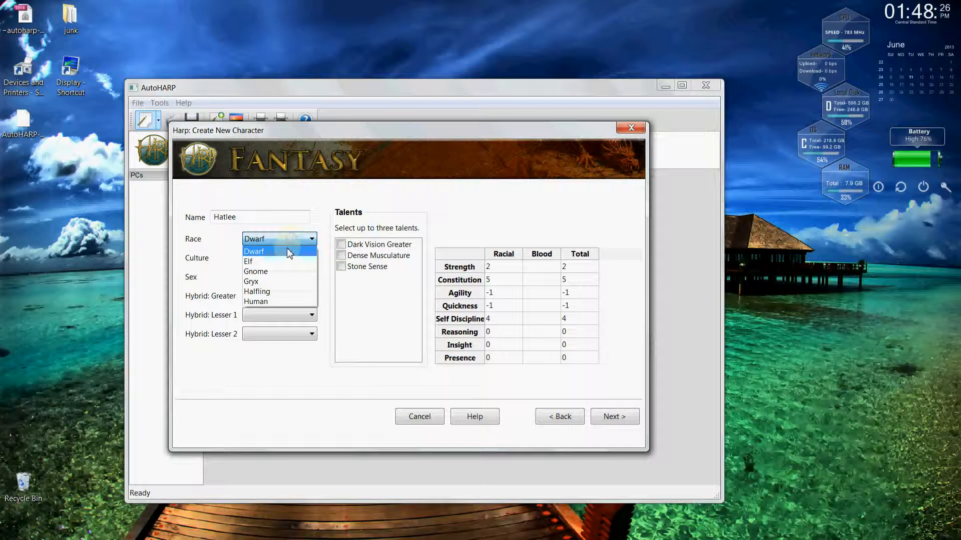
{"action": "left_click", "coordinate": [277, 304]}
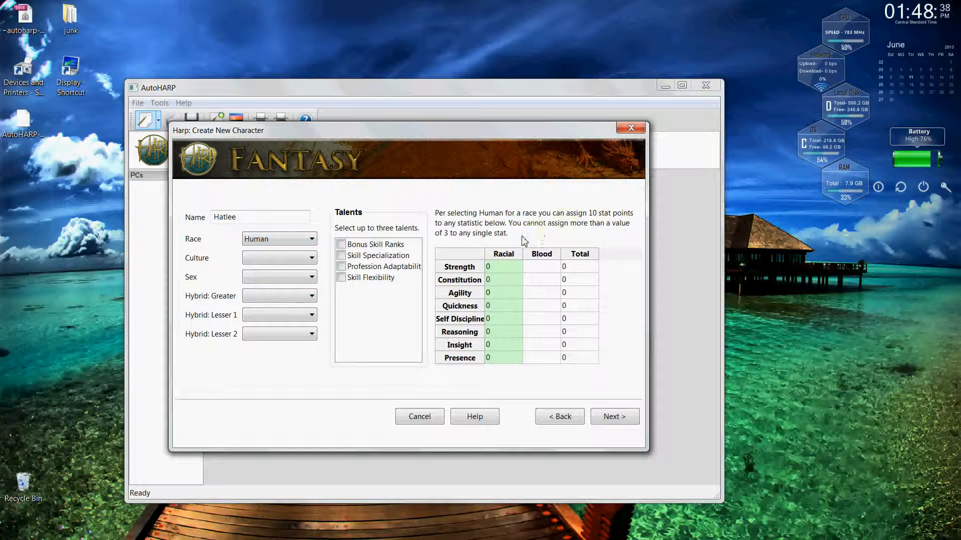
{"action": "left_click", "coordinate": [512, 271]}
- Set the character's culture to Rural, sex to Male and greater hybrid to Elf
{"action": "left_click", "coordinate": [294, 263]}
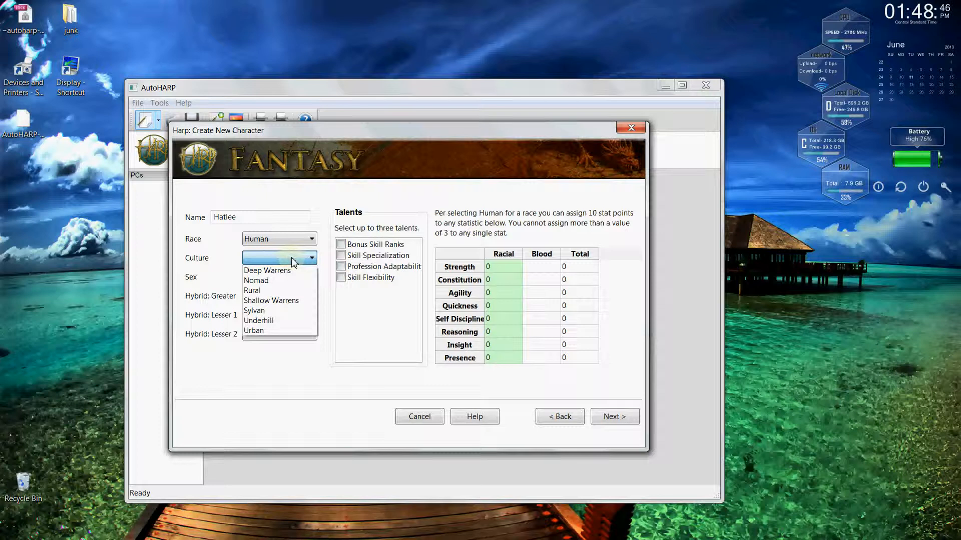
{"action": "left_click", "coordinate": [278, 291]}
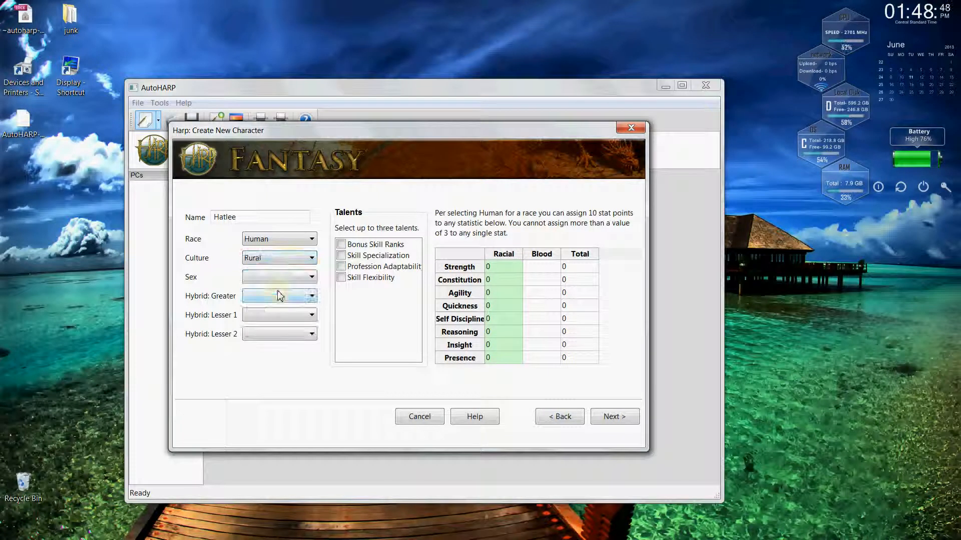
{"action": "left_click", "coordinate": [295, 278]}
{"action": "left_click", "coordinate": [296, 301]}
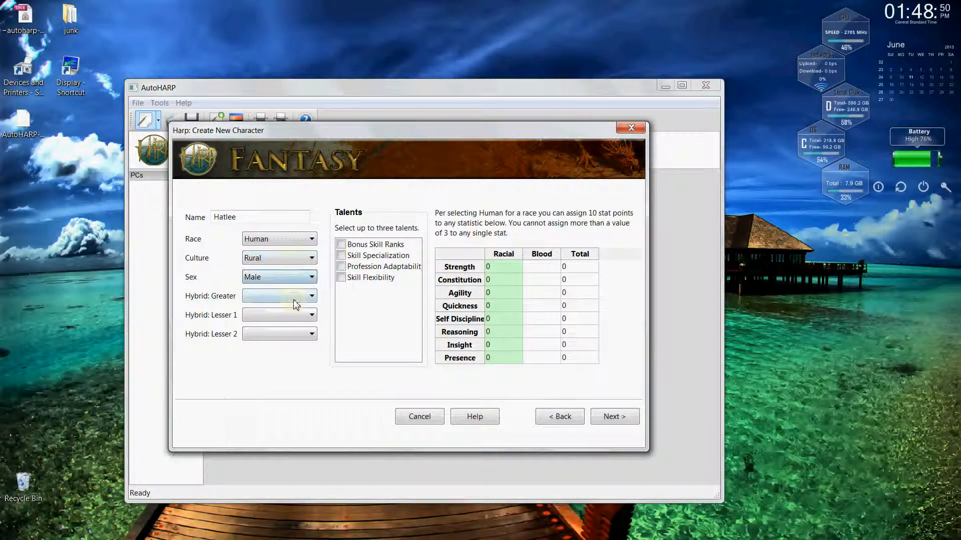
{"action": "left_click", "coordinate": [303, 296]}
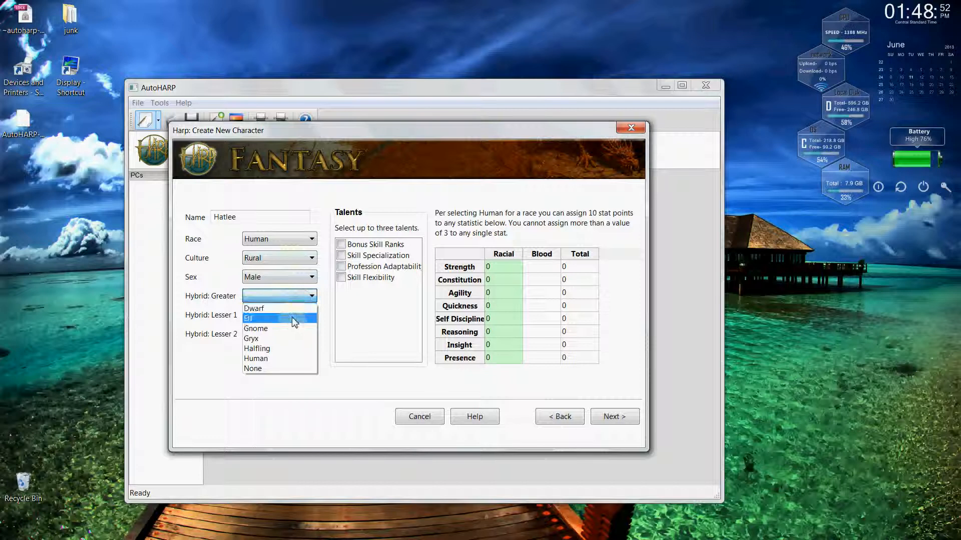
{"action": "left_click", "coordinate": [297, 318]}
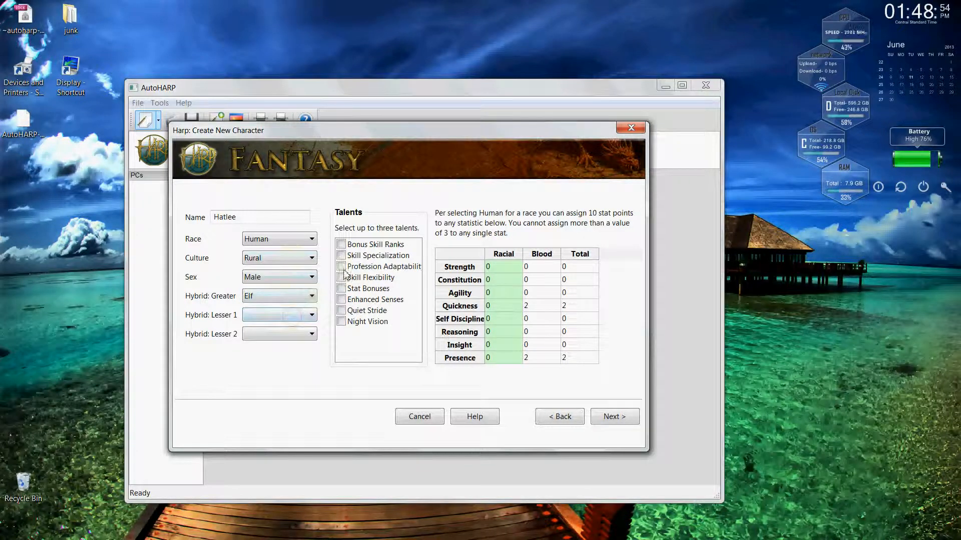
- Select the talents Bonus Skill Ranks, Enhanced Senses and Night Vision
{"action": "left_click", "coordinate": [342, 245]}
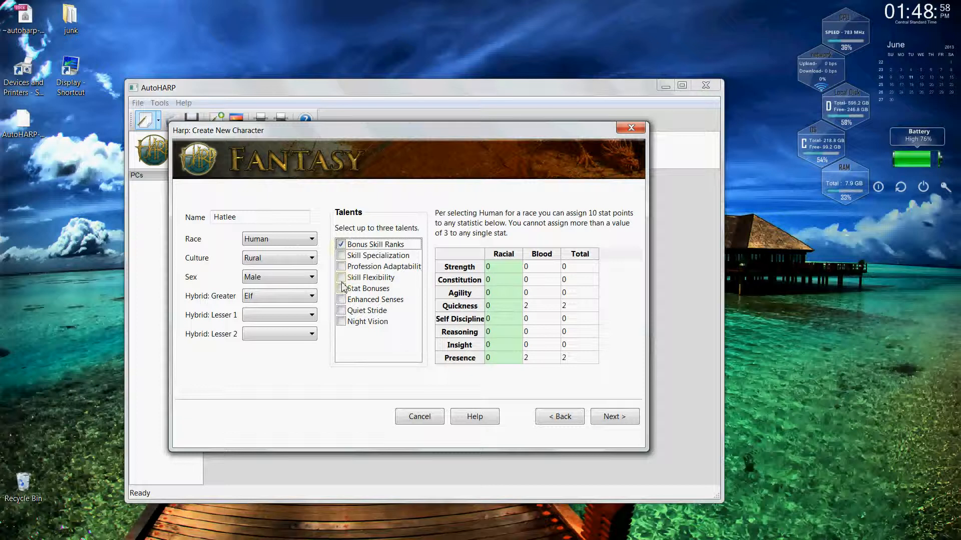
{"action": "left_click", "coordinate": [341, 300]}
{"action": "left_click", "coordinate": [340, 322]}
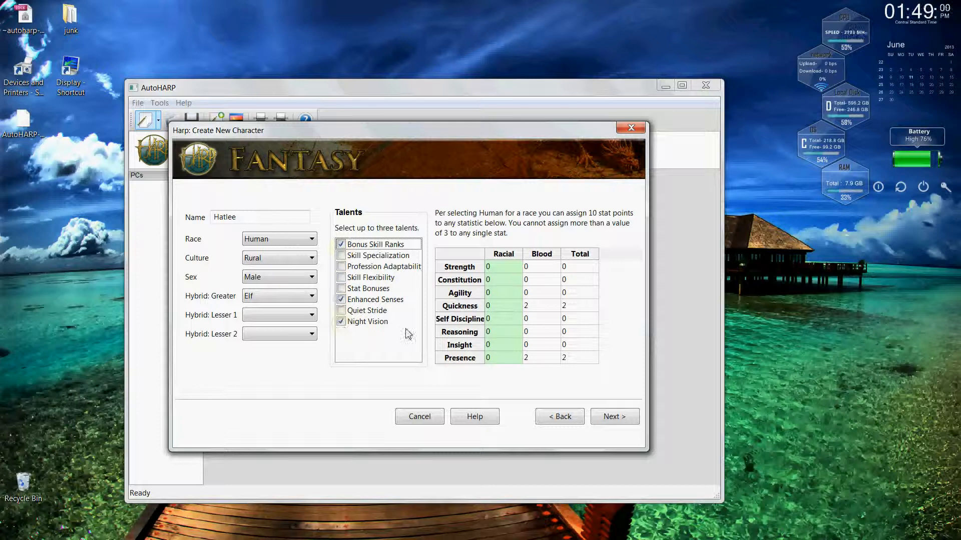
- Set racial stats to Strength 2, Constitution 3, Agility 1, Self Discipline -1, Reasoning 1, Insight 2 and Presence 2, and proceed to the profession page
{"action": "left_click", "coordinate": [513, 269]}
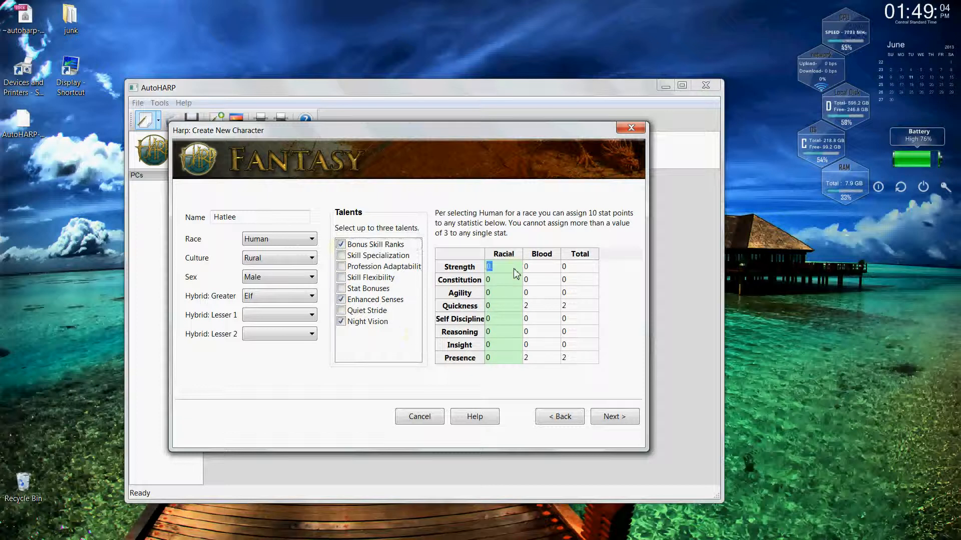
{"action": "type", "text": "2"}
{"action": "key", "text": "Return"}
{"action": "type", "text": "3"}
{"action": "key", "text": "Return"}
{"action": "type", "text": "1"}
{"action": "key", "text": "Return"}
{"action": "key", "text": "Return"}
{"action": "type", "text": "-1"}
{"action": "key", "text": "Return"}
{"action": "type", "text": "1"}
{"action": "key", "text": "Return"}
{"action": "type", "text": "2"}
{"action": "key", "text": "Return"}
{"action": "type", "text": "2"}
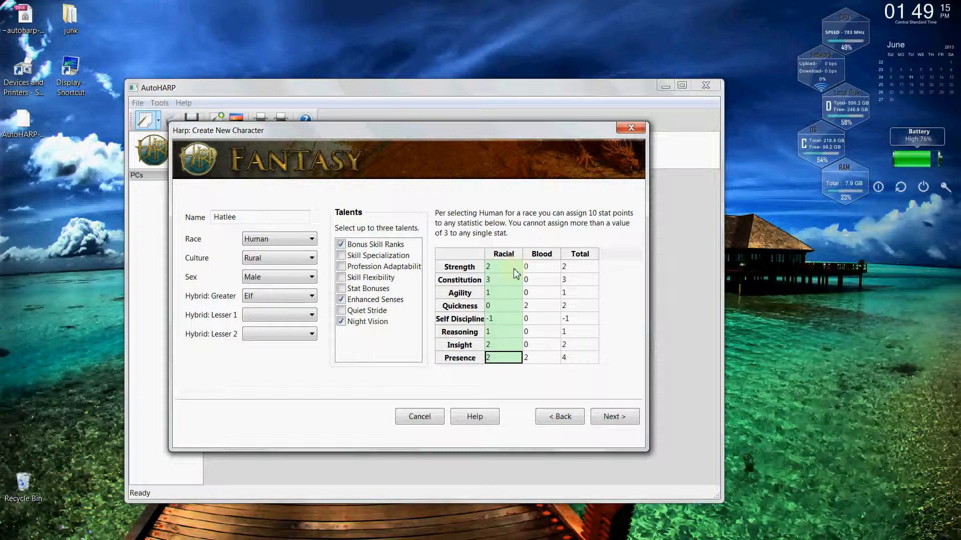
{"action": "left_click", "coordinate": [616, 418]}
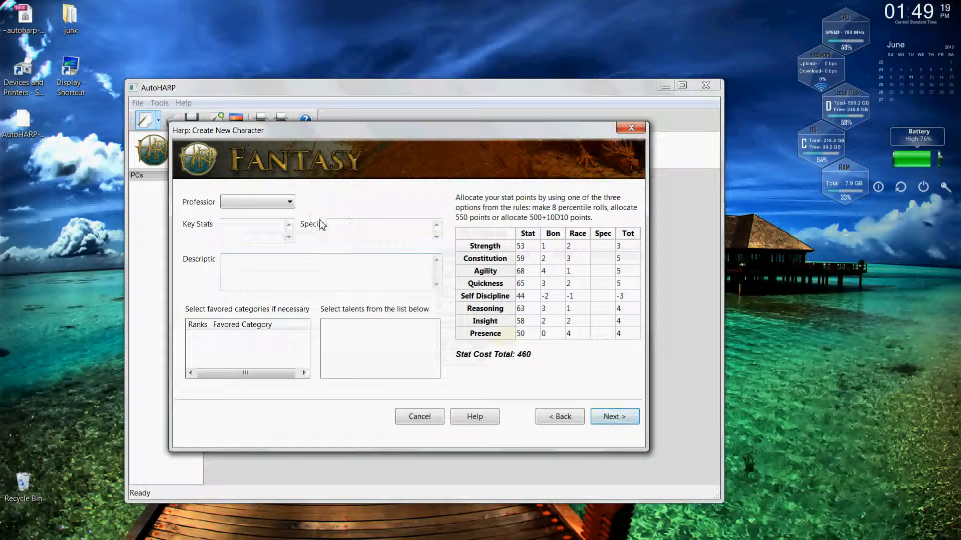
- Go back to review the racial stat points and return to the profession page
{"action": "left_click", "coordinate": [561, 417]}
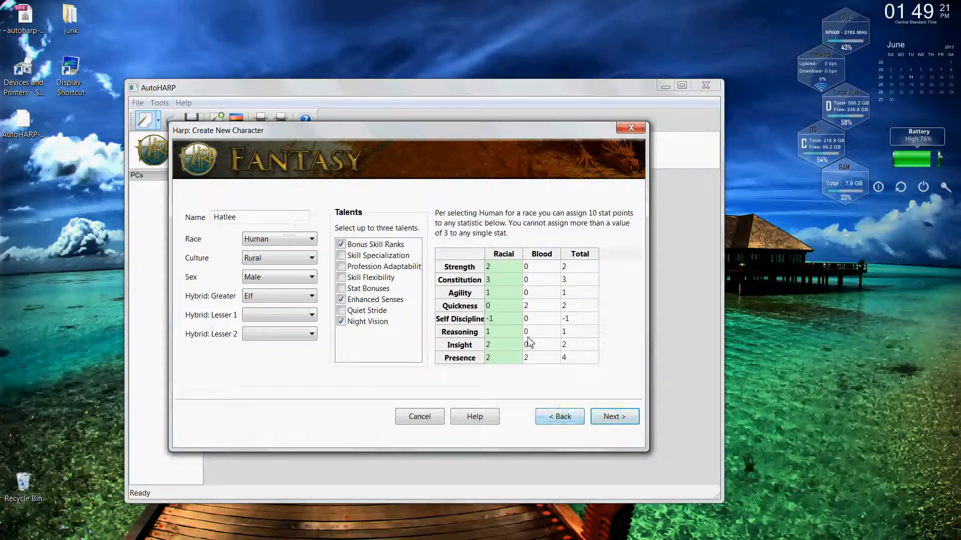
{"action": "left_click", "coordinate": [505, 281]}
{"action": "left_click", "coordinate": [504, 278]}
{"action": "key", "text": "Return"}
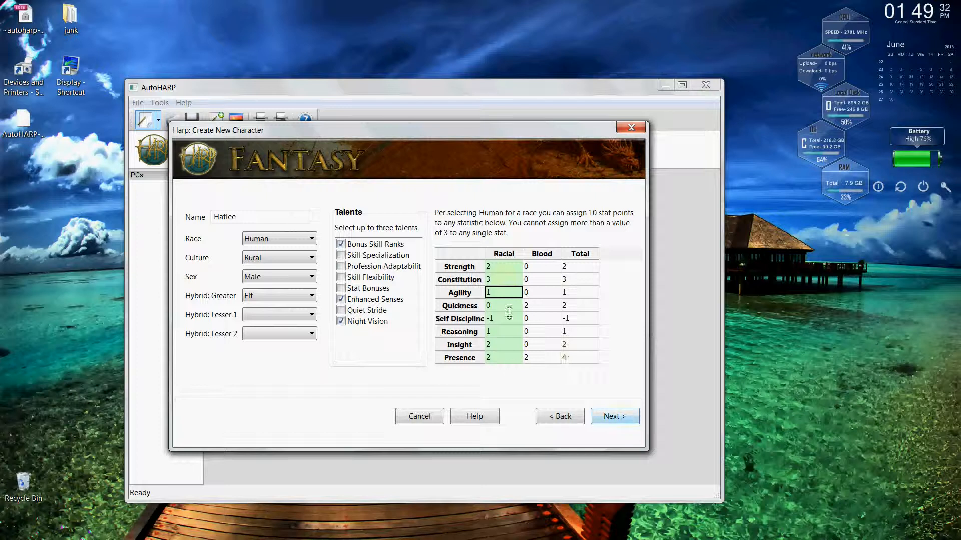
{"action": "left_click", "coordinate": [613, 424]}
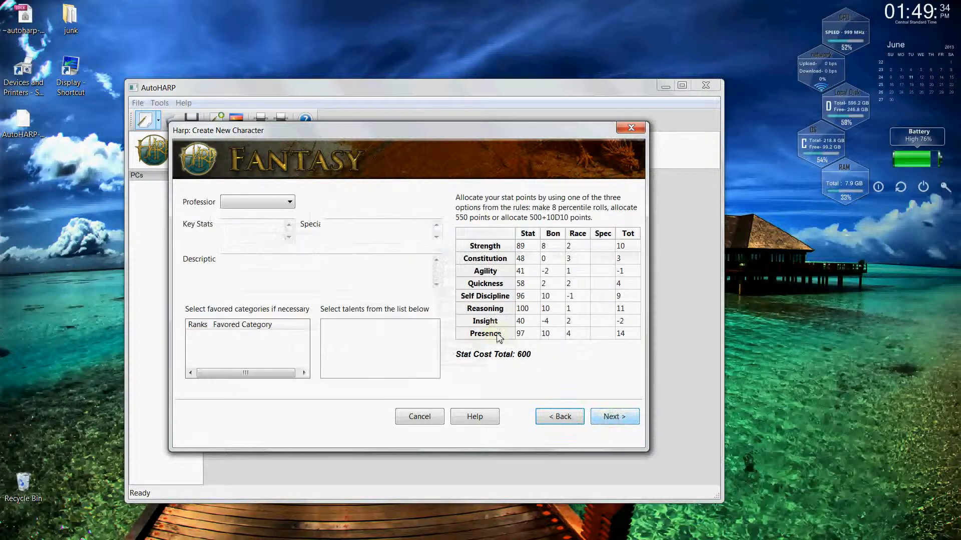
- Compare the Cleric and Fighter professions and set the character's profession to Cleric
{"action": "left_click", "coordinate": [289, 202]}
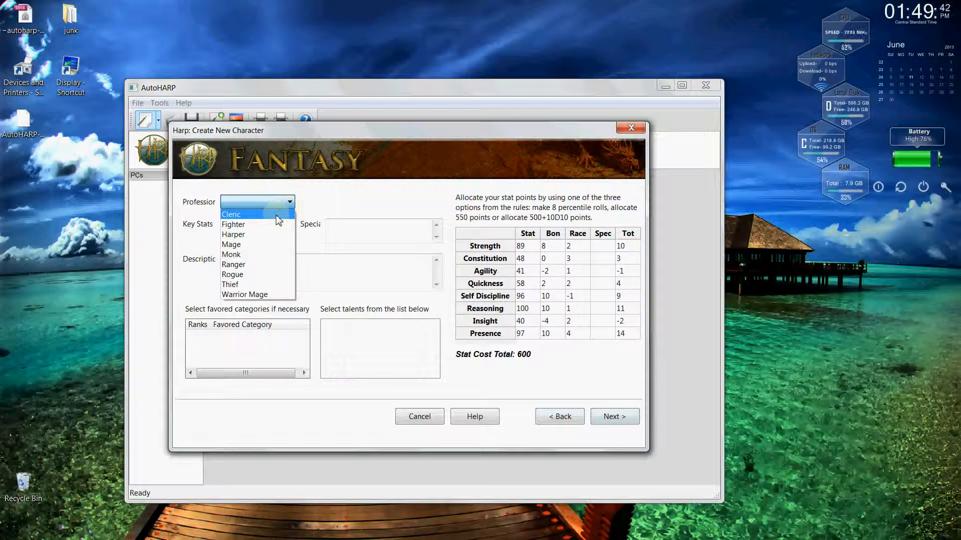
{"action": "left_click", "coordinate": [277, 215]}
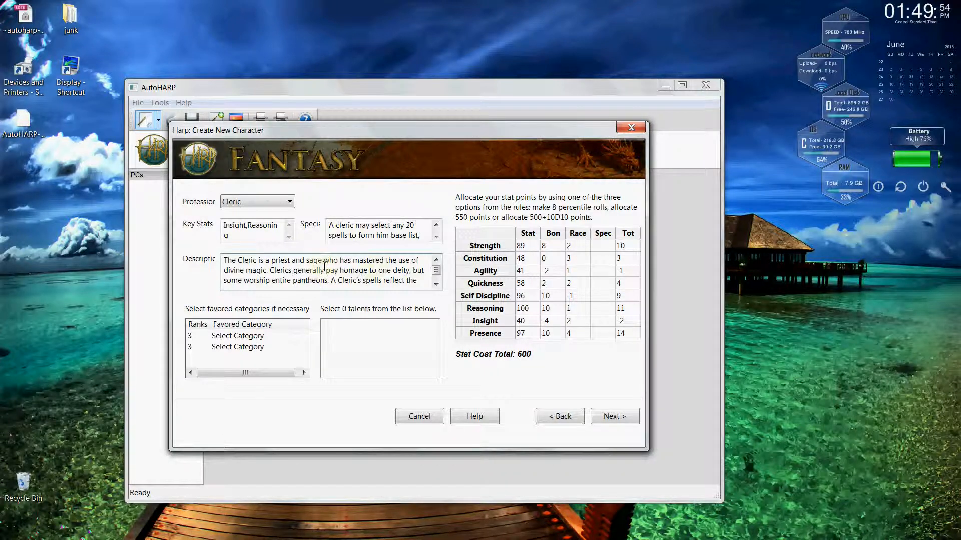
{"action": "key", "text": "Down"}
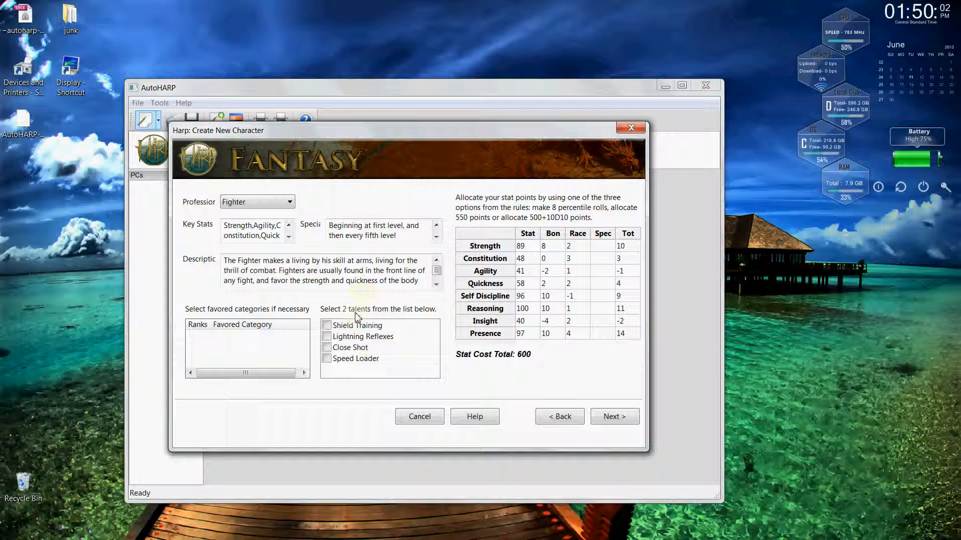
{"action": "left_click", "coordinate": [284, 202]}
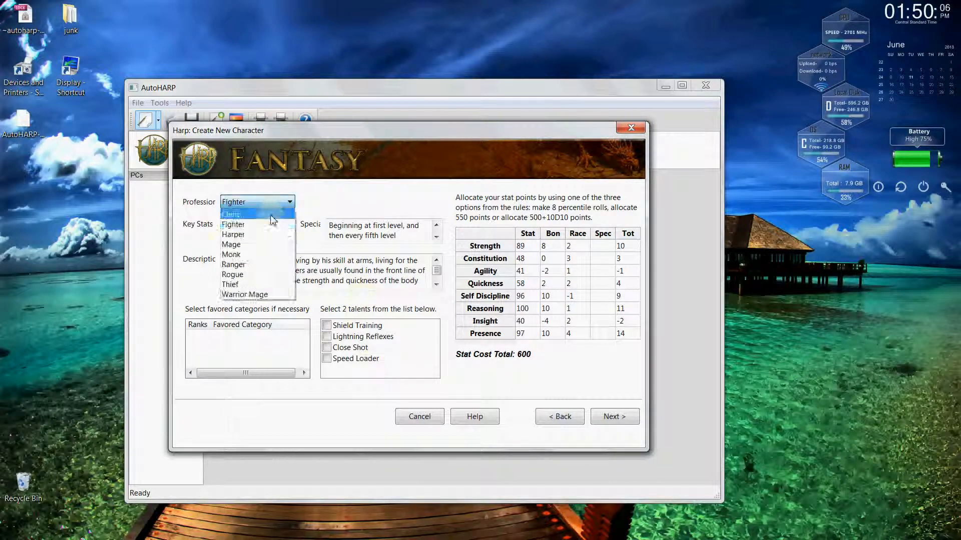
{"action": "left_click", "coordinate": [260, 212]}
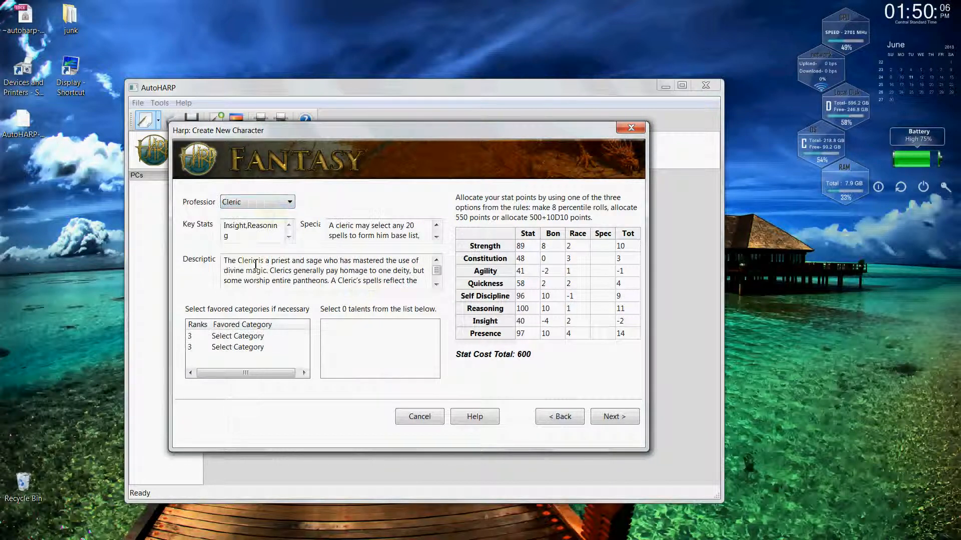
- Assign Combat and Influence as the Cleric's two favored categories and proceed to the skill ranks page
{"action": "left_click", "coordinate": [260, 336]}
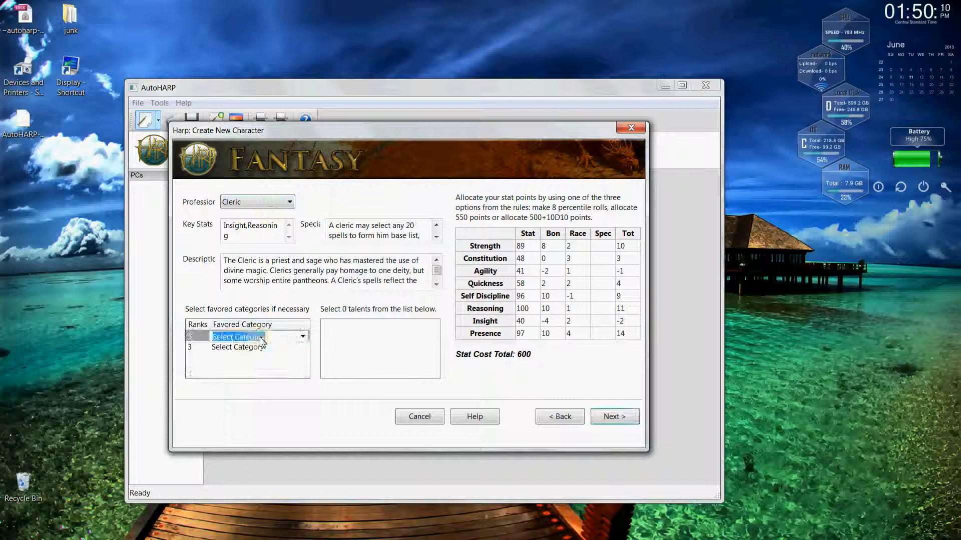
{"action": "left_click", "coordinate": [303, 336]}
{"action": "left_click", "coordinate": [271, 374]}
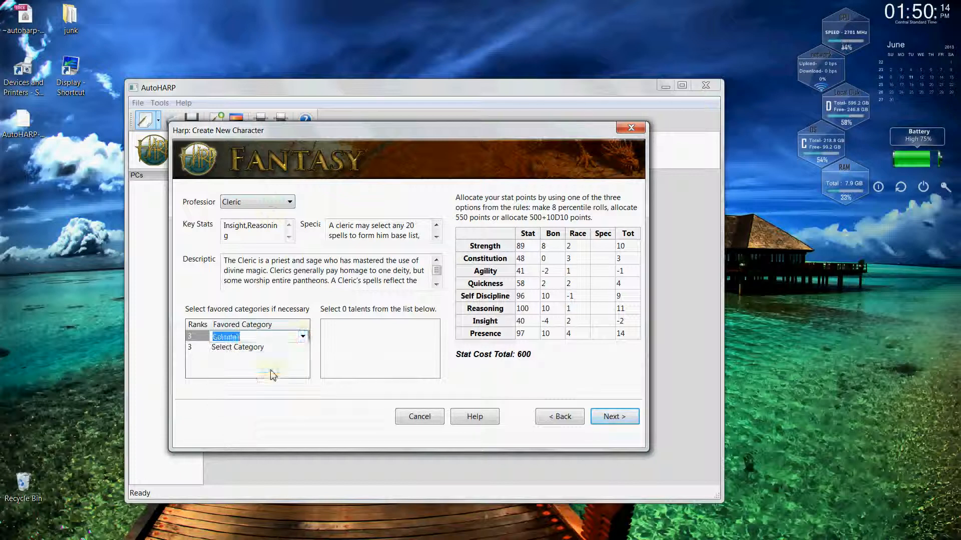
{"action": "left_click", "coordinate": [256, 349]}
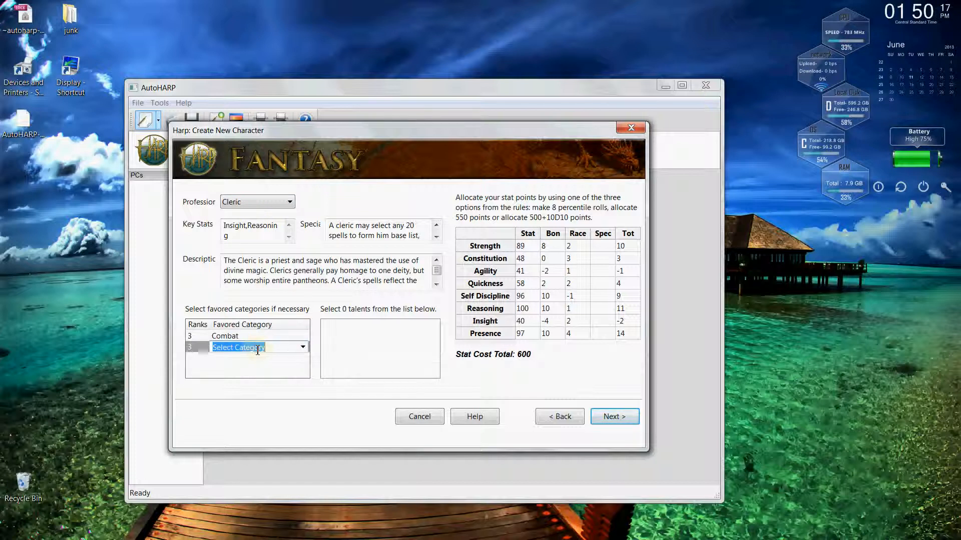
{"action": "left_click", "coordinate": [304, 348]}
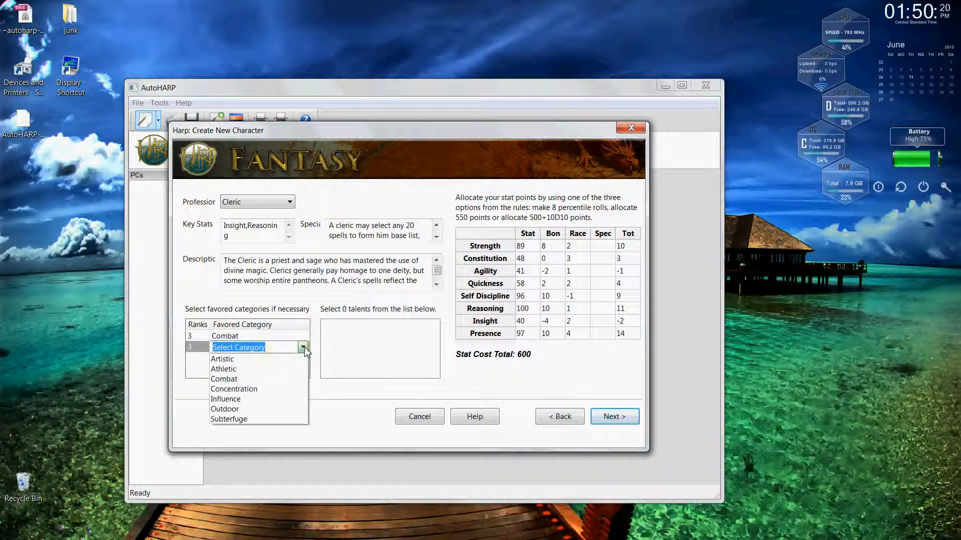
{"action": "left_click", "coordinate": [262, 400]}
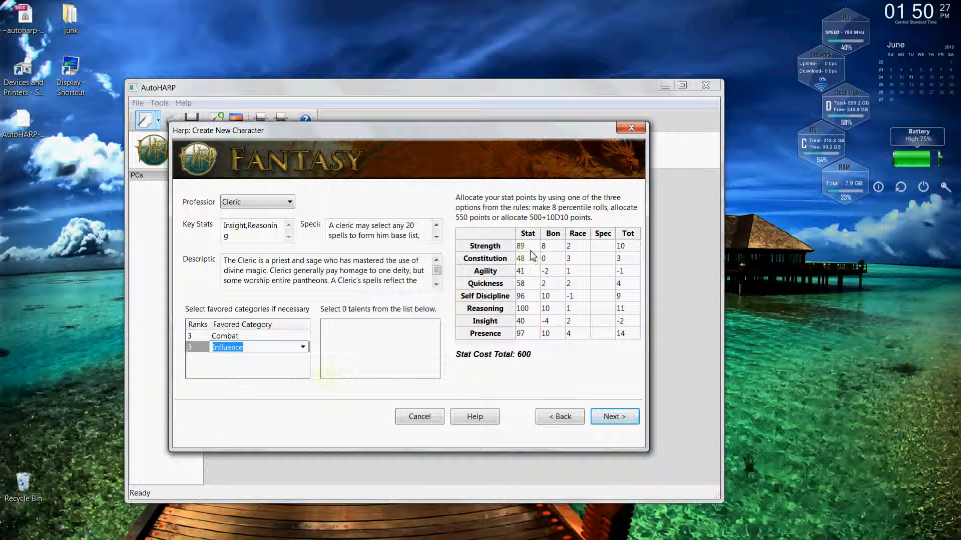
{"action": "left_click", "coordinate": [613, 419]}
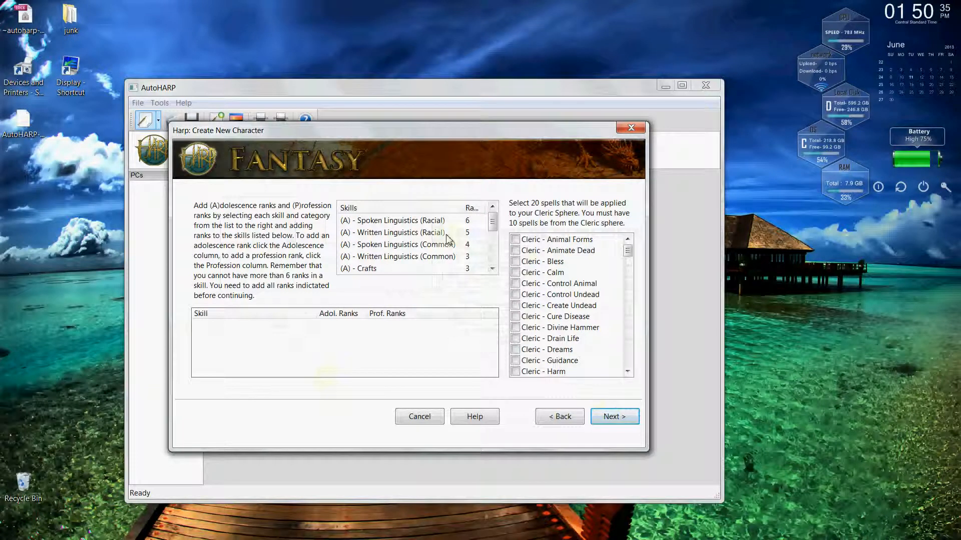
- Assign 6 adolescence ranks to Spoken Linguistics: Racial
{"action": "left_click", "coordinate": [413, 224]}
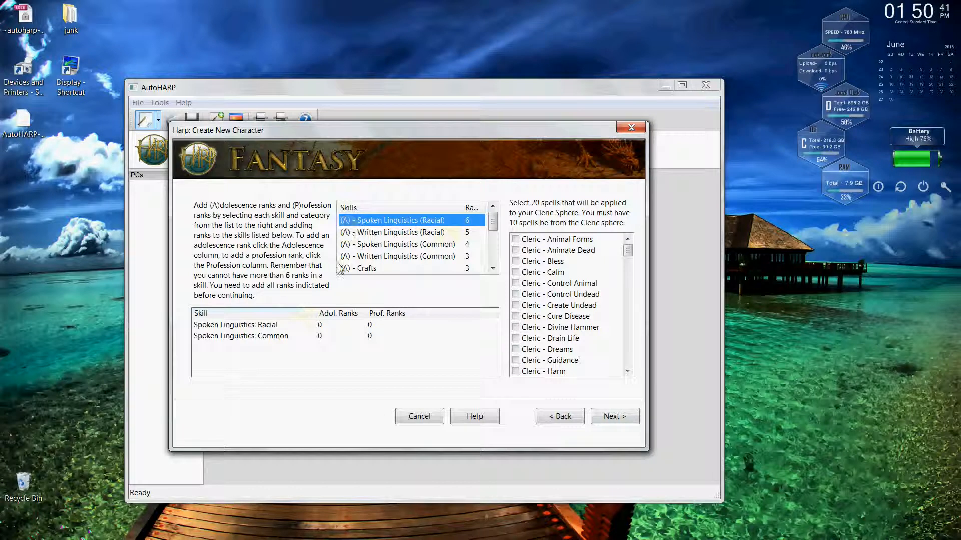
{"action": "left_click", "coordinate": [340, 330]}
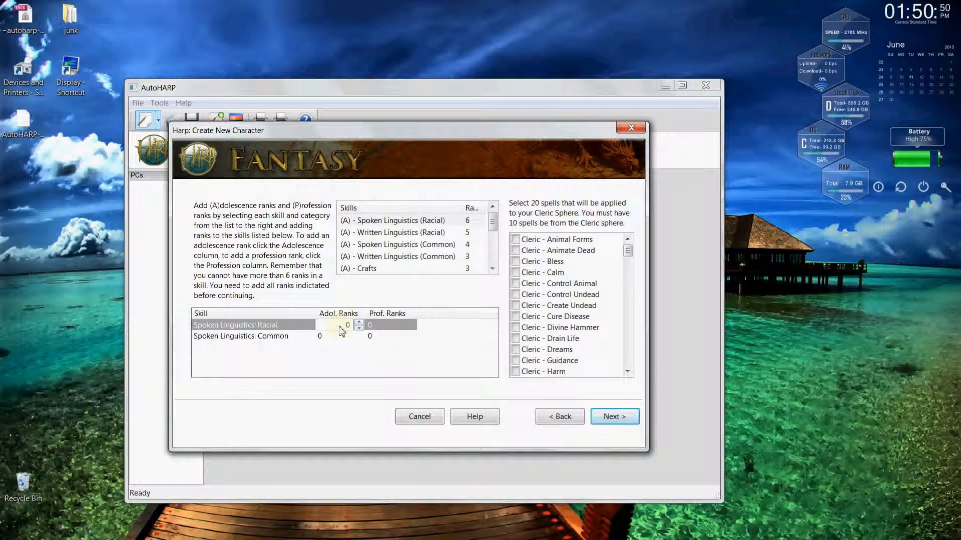
{"action": "left_click", "coordinate": [358, 322]}
{"action": "left_click", "coordinate": [358, 322]}
{"action": "left_click", "coordinate": [358, 322]}
{"action": "left_click", "coordinate": [358, 322]}
{"action": "left_click", "coordinate": [358, 322]}
{"action": "left_click", "coordinate": [358, 322]}
- Assign 5 adolescence ranks to Written Linguistics: Racial
{"action": "left_click", "coordinate": [400, 235]}
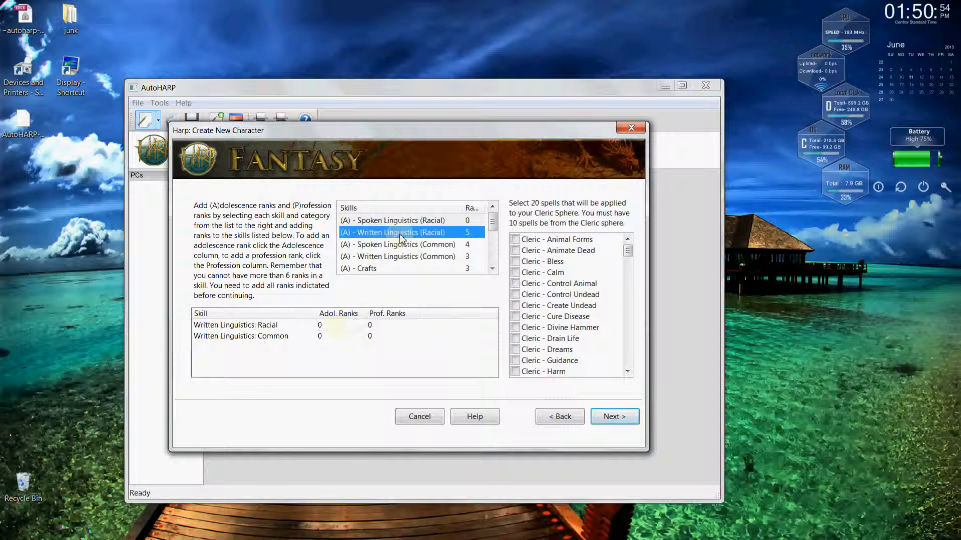
{"action": "left_click", "coordinate": [345, 326]}
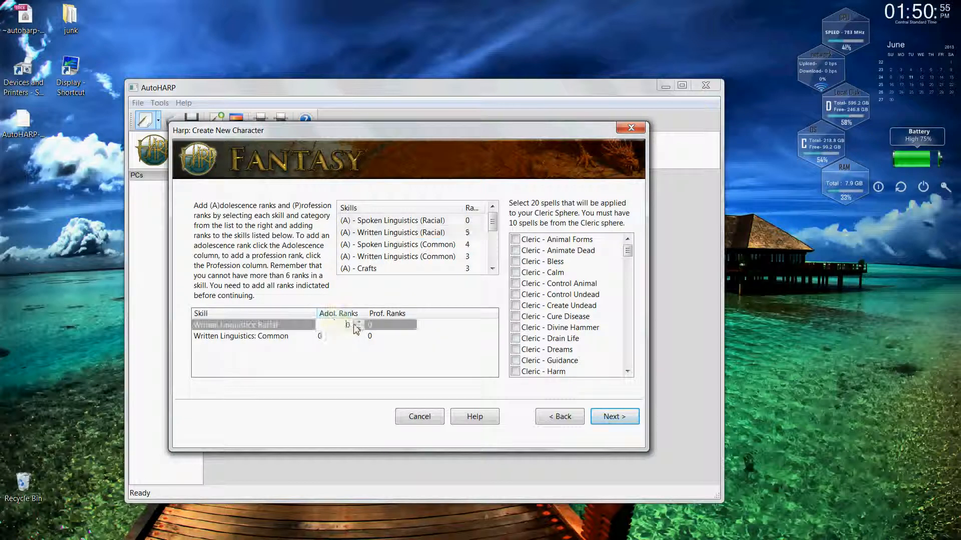
{"action": "left_click", "coordinate": [359, 322]}
{"action": "left_click", "coordinate": [358, 323]}
{"action": "left_click", "coordinate": [359, 323]}
{"action": "left_click", "coordinate": [359, 322]}
{"action": "left_click", "coordinate": [359, 323]}
- Assign 4 adolescence ranks to Spoken Linguistics: Common
{"action": "left_click", "coordinate": [386, 245]}
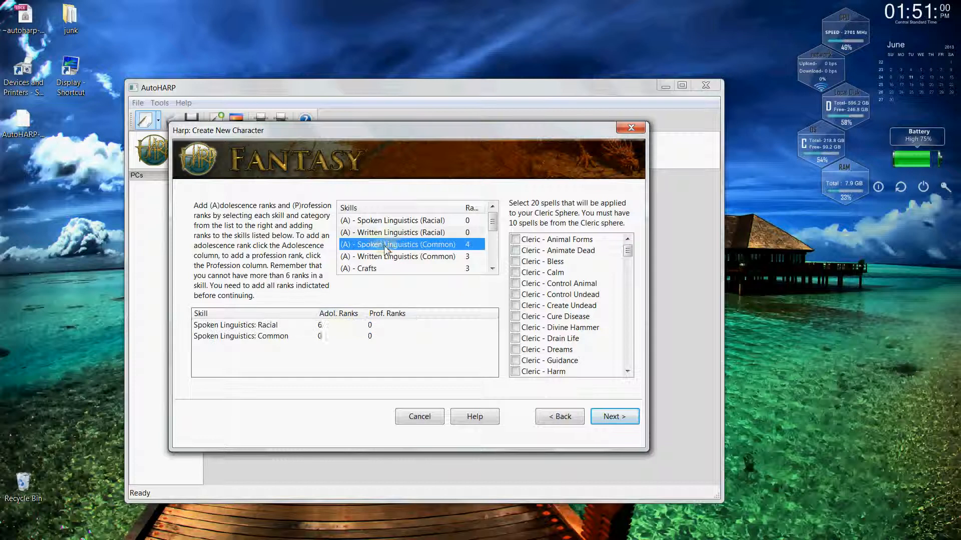
{"action": "left_click", "coordinate": [349, 337]}
{"action": "left_click", "coordinate": [359, 334]}
{"action": "left_click", "coordinate": [359, 333]}
{"action": "left_click", "coordinate": [359, 333]}
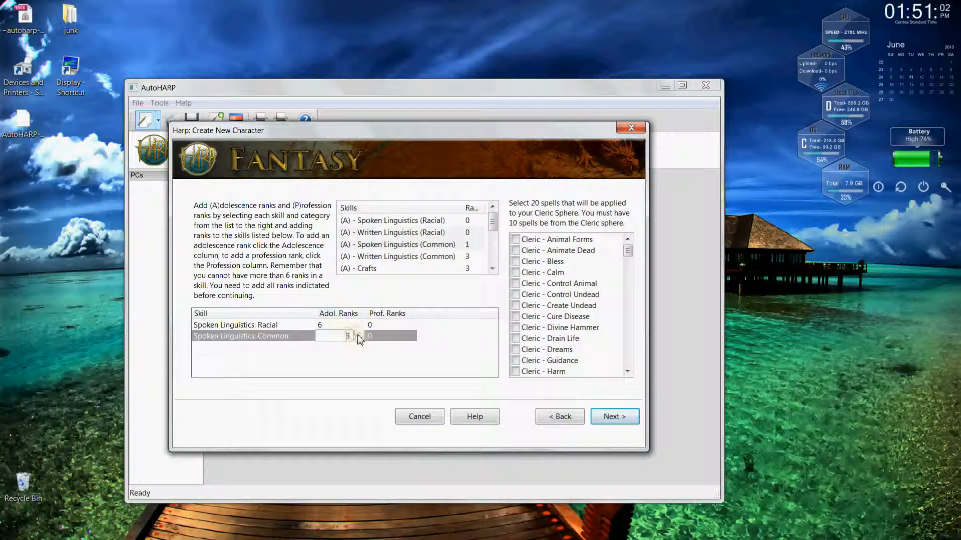
{"action": "left_click", "coordinate": [359, 333]}
- Assign 3 adolescence ranks to Written Linguistics: Common
{"action": "left_click", "coordinate": [395, 258]}
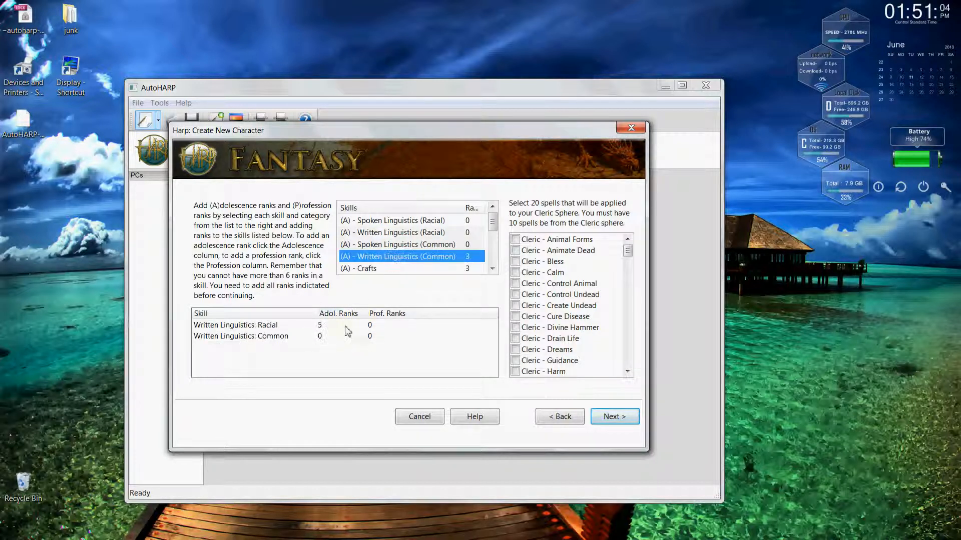
{"action": "left_click", "coordinate": [348, 336]}
{"action": "left_click", "coordinate": [359, 334]}
{"action": "left_click", "coordinate": [359, 334]}
{"action": "left_click", "coordinate": [359, 333]}
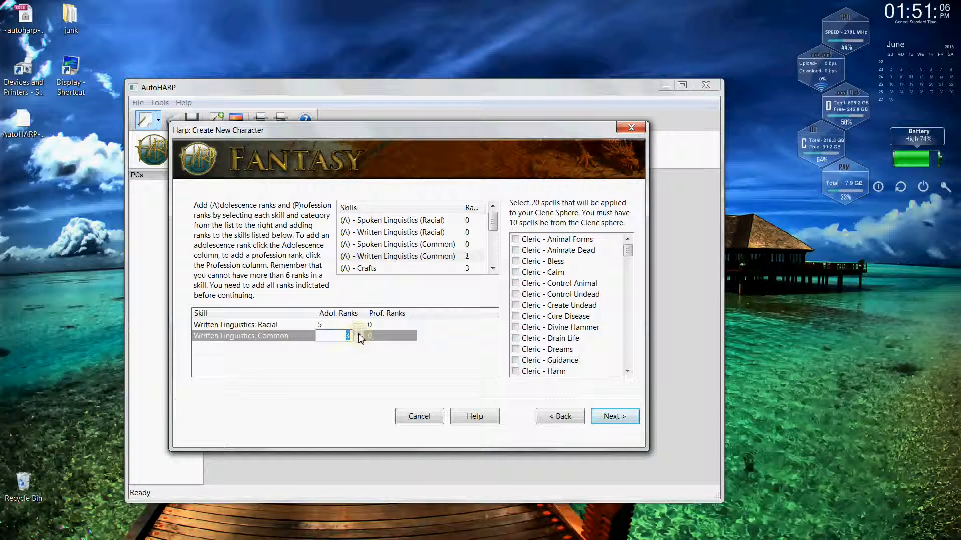
- Distribute the Crafts adolescence ranks as 1 in Armorer and 2 in Blacksmith
{"action": "left_click", "coordinate": [433, 272]}
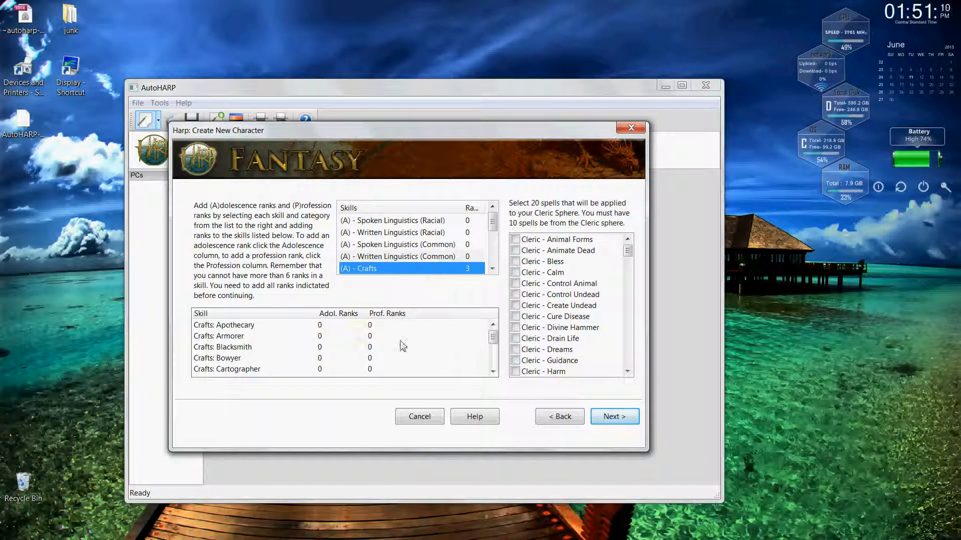
{"action": "left_click", "coordinate": [335, 339]}
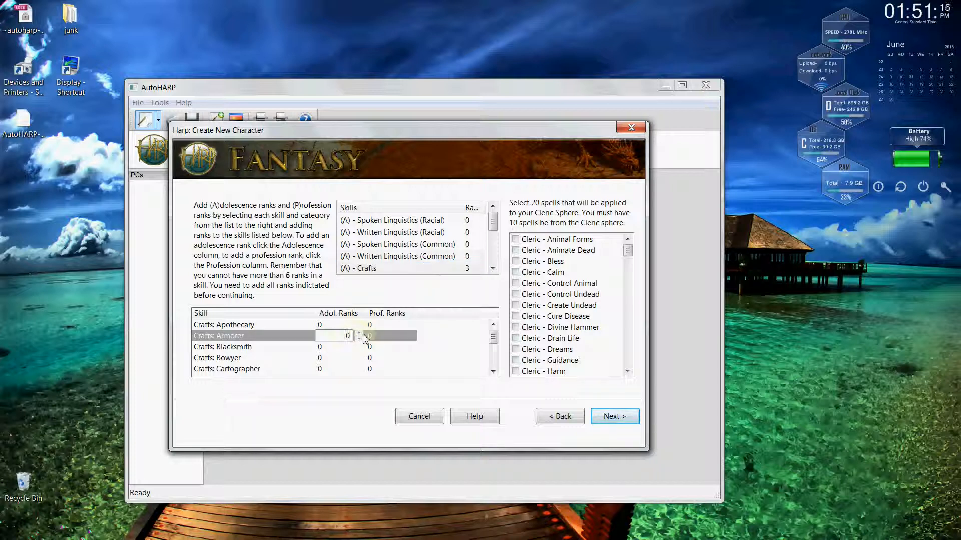
{"action": "left_click", "coordinate": [359, 334]}
{"action": "left_click", "coordinate": [359, 334]}
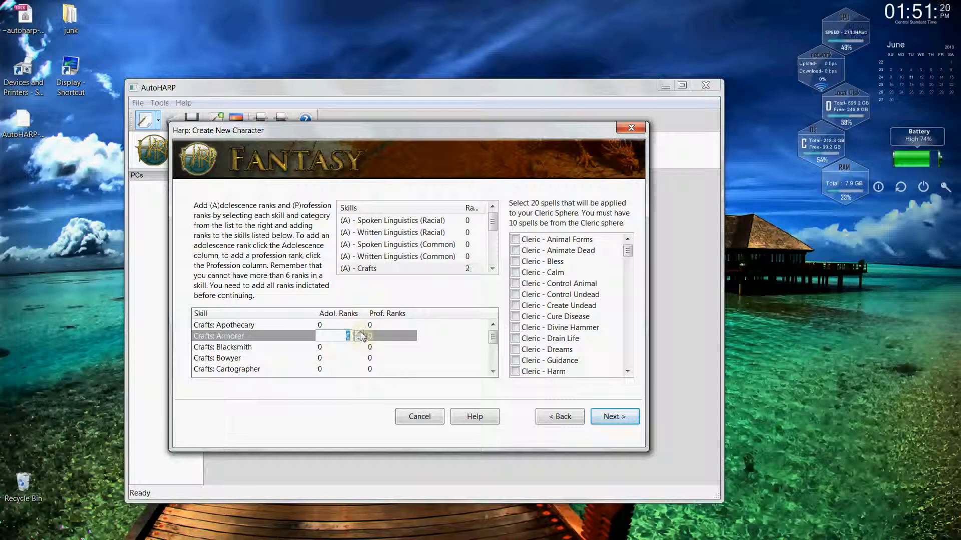
{"action": "left_click", "coordinate": [357, 348]}
{"action": "left_click", "coordinate": [359, 344]}
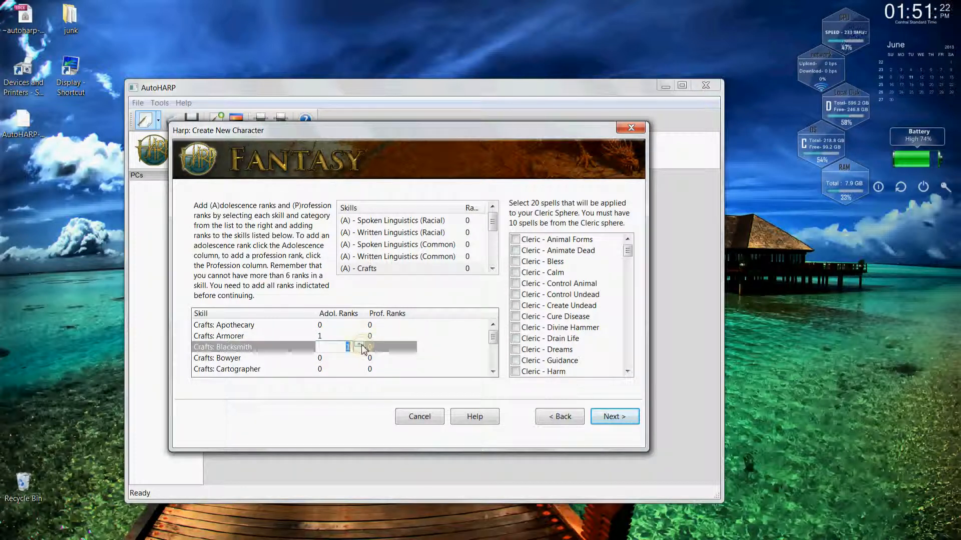
{"action": "left_click", "coordinate": [359, 345]}
- Assign 2 adolescence ranks to Region Lore for the Eastern Lands
{"action": "left_click", "coordinate": [493, 263]}
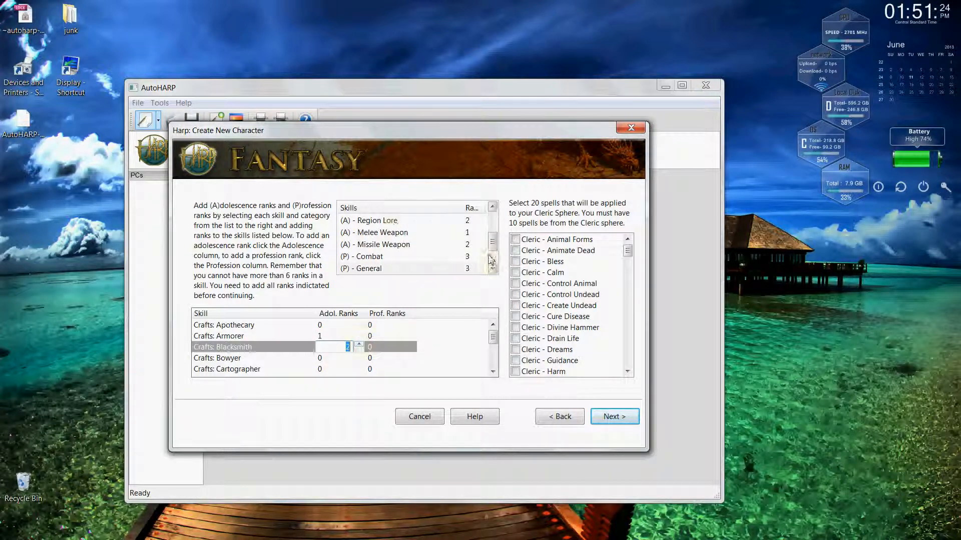
{"action": "left_click", "coordinate": [395, 221]}
{"action": "left_click", "coordinate": [350, 326]}
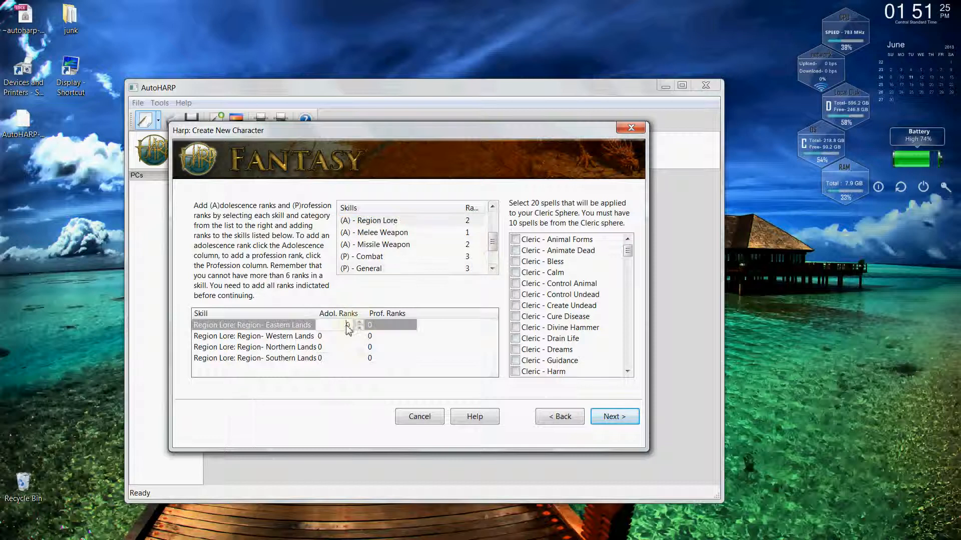
{"action": "left_click", "coordinate": [359, 323]}
{"action": "left_click", "coordinate": [358, 323]}
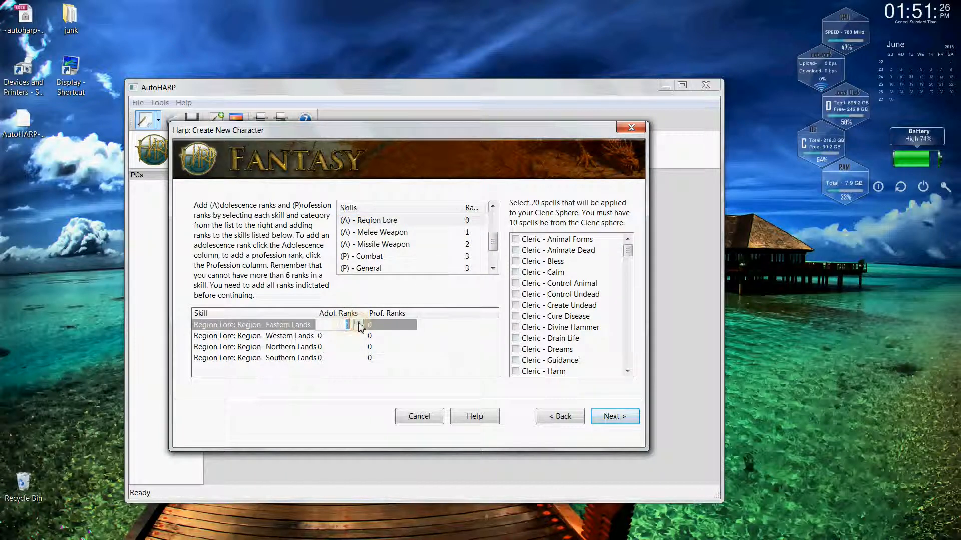
- Assign 1 adolescence rank to the melee skill "1 Handed Edge- Lon…" and 2 to the missile skill Thrown- Pole Arms
{"action": "left_click", "coordinate": [390, 233]}
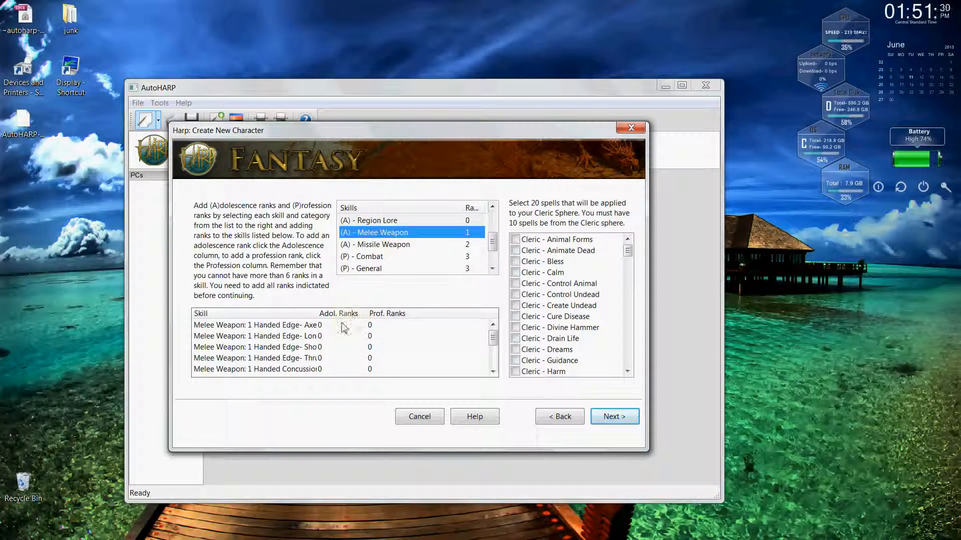
{"action": "left_click", "coordinate": [350, 336]}
{"action": "left_click", "coordinate": [358, 334]}
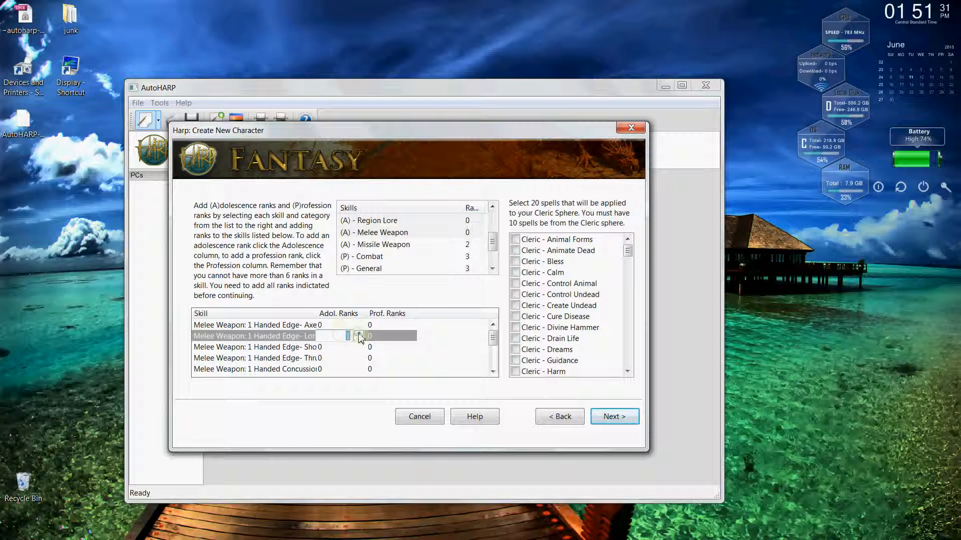
{"action": "left_click", "coordinate": [383, 247]}
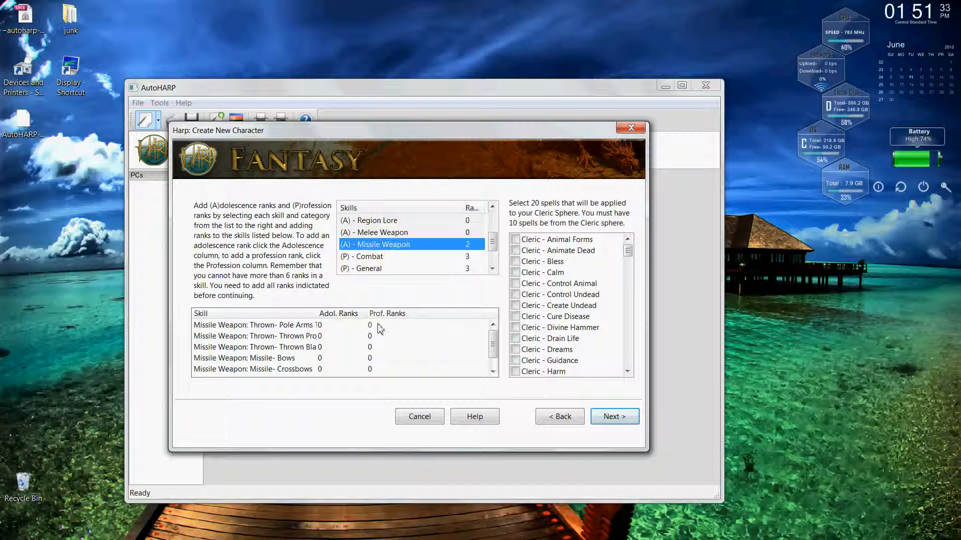
{"action": "left_click", "coordinate": [362, 325]}
{"action": "left_click", "coordinate": [360, 322]}
{"action": "left_click", "coordinate": [361, 322]}
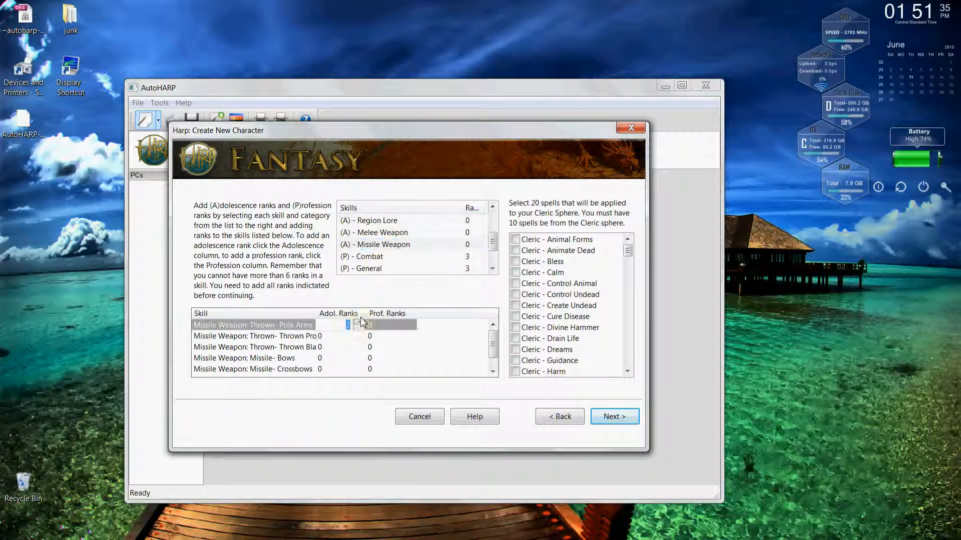
- Assign the Combat profession ranks by giving 3 to the melee skill "1 Handed Edge- Lon…"
{"action": "left_click", "coordinate": [393, 259]}
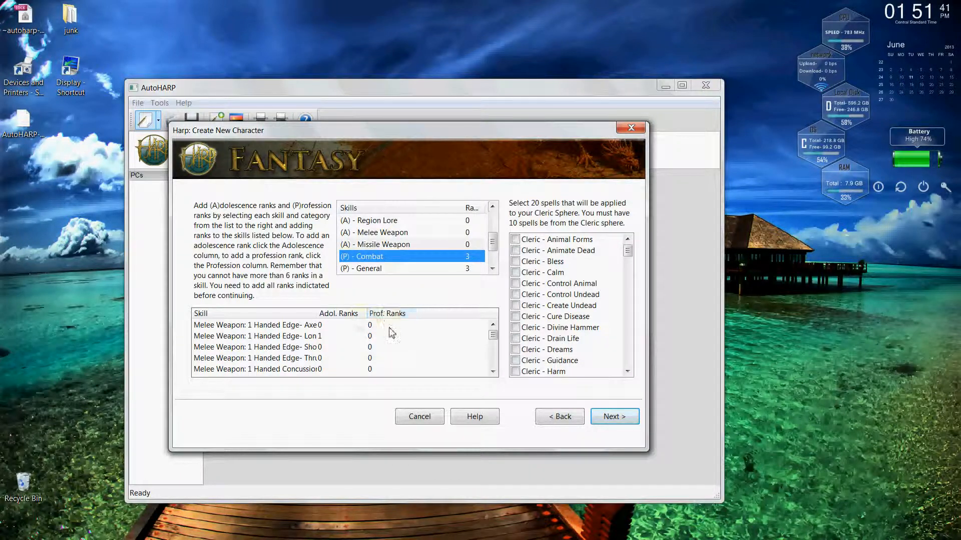
{"action": "left_click", "coordinate": [345, 335]}
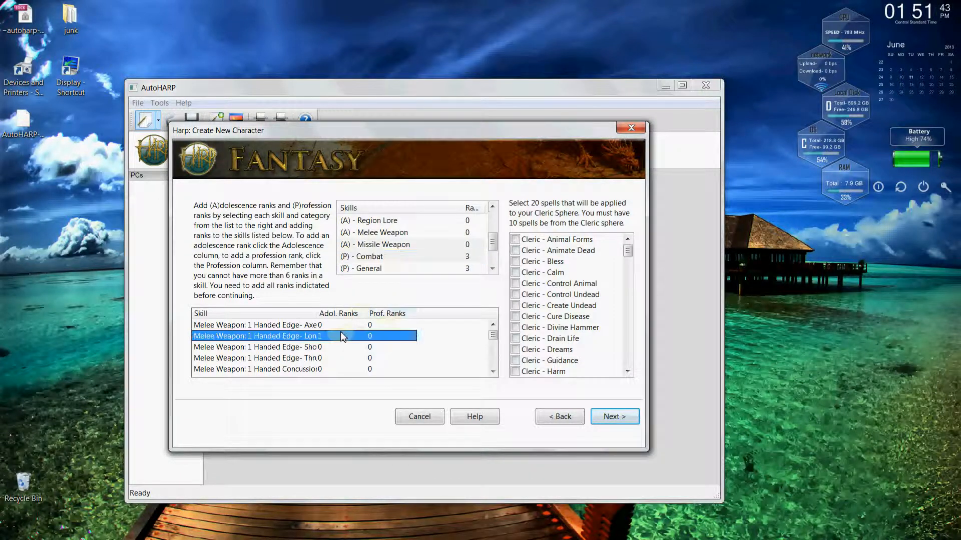
{"action": "left_click", "coordinate": [340, 348]}
{"action": "left_click", "coordinate": [339, 358]}
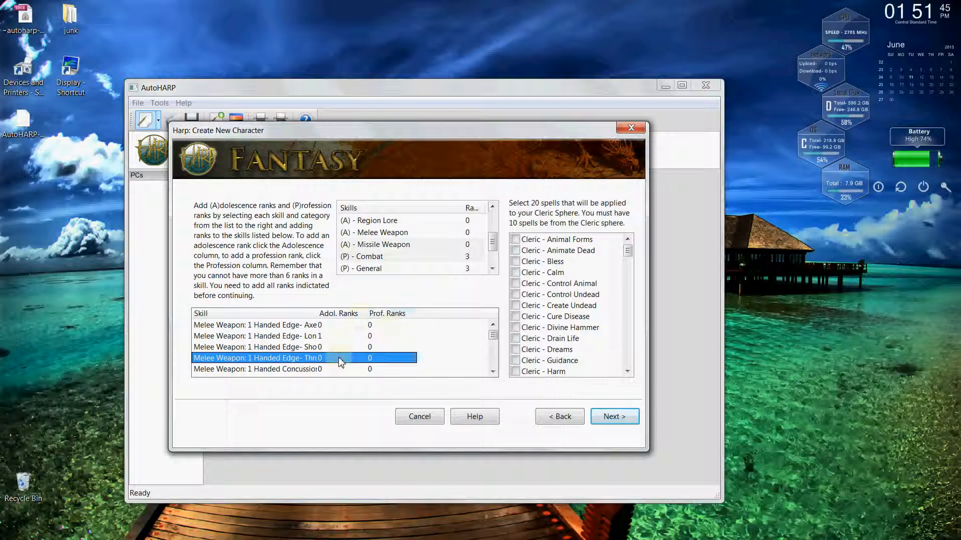
{"action": "left_click", "coordinate": [344, 326]}
{"action": "left_click", "coordinate": [391, 336]}
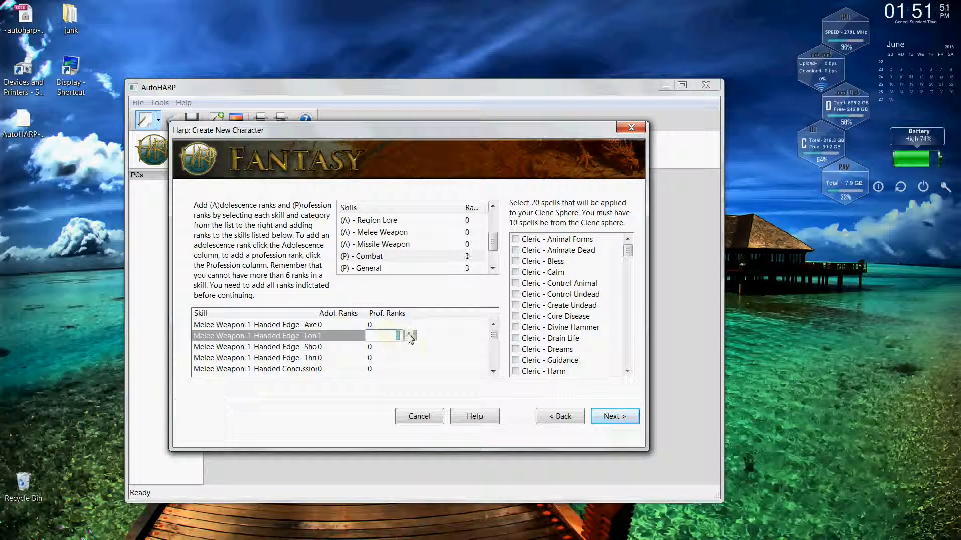
{"action": "left_click", "coordinate": [409, 334]}
{"action": "left_click", "coordinate": [409, 334]}
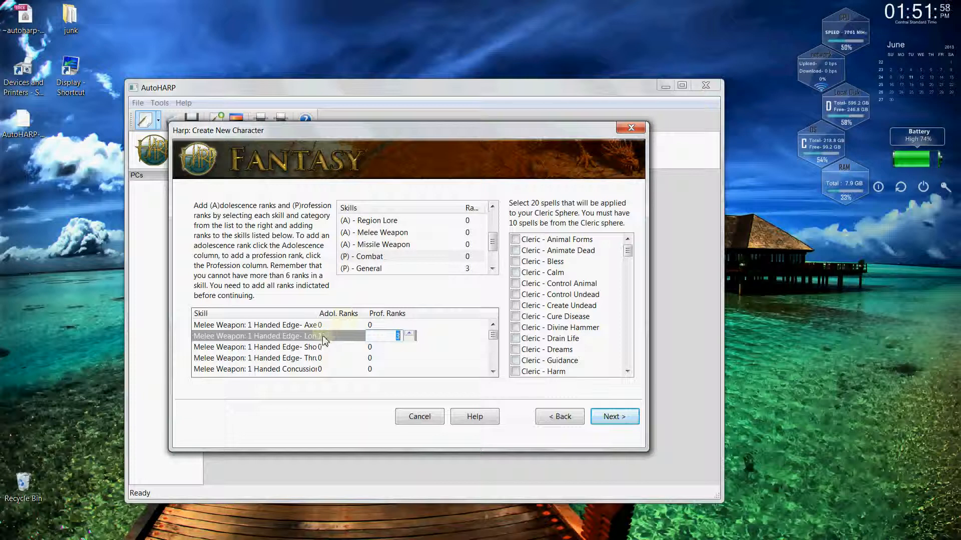
- Distribute the General profession ranks as 1 each in Healing, Resistance- Will and Resistance- Magic
{"action": "left_click", "coordinate": [383, 269]}
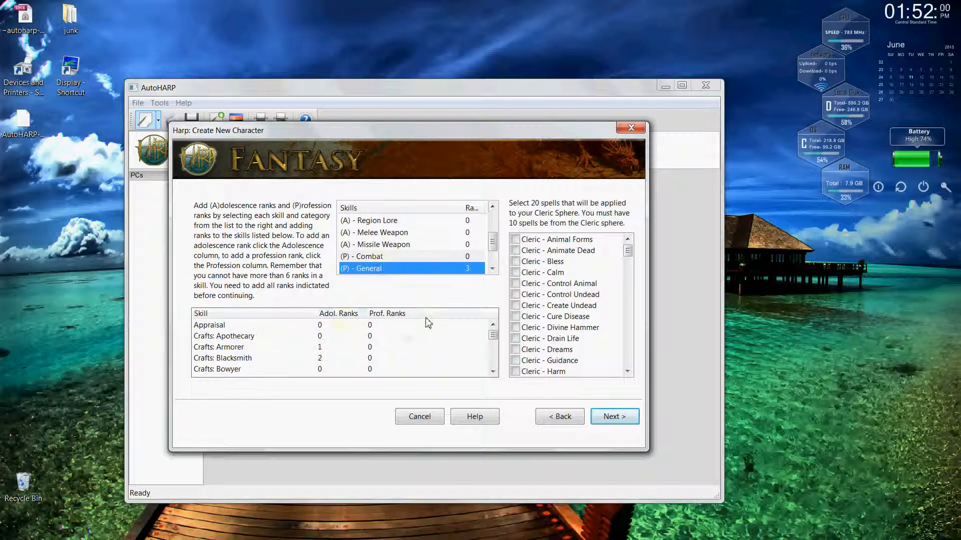
{"action": "left_click", "coordinate": [494, 361]}
{"action": "left_click", "coordinate": [494, 363]}
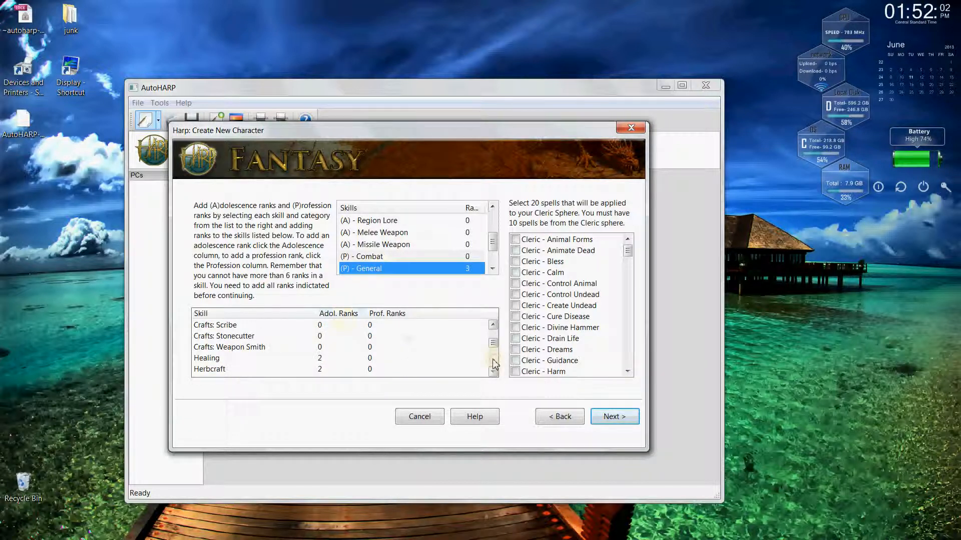
{"action": "left_click", "coordinate": [392, 358]}
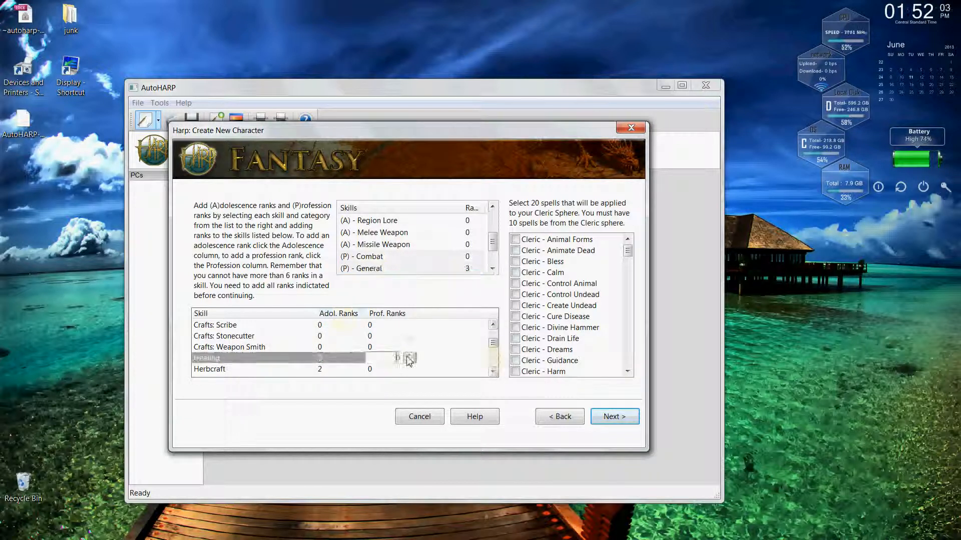
{"action": "left_click", "coordinate": [492, 369]}
{"action": "left_click", "coordinate": [493, 368]}
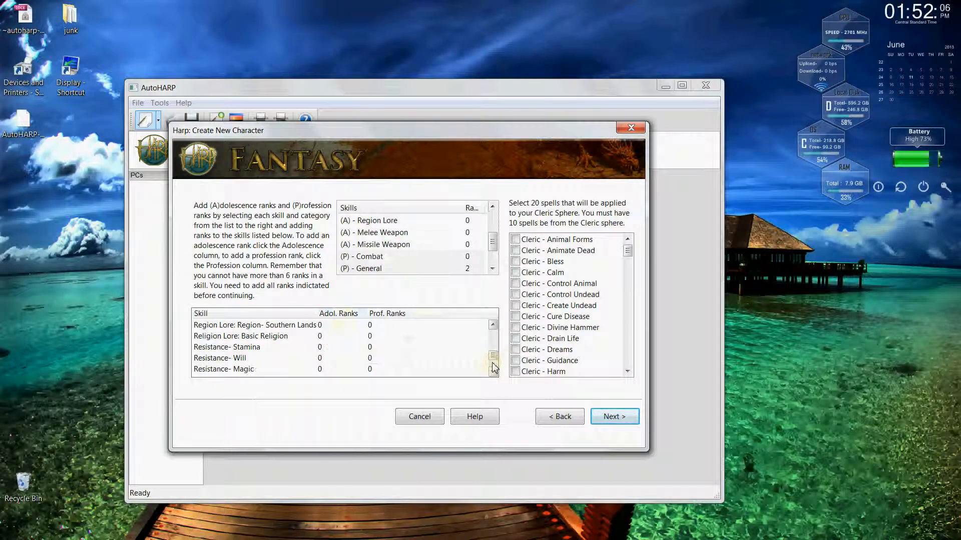
{"action": "left_click", "coordinate": [395, 358]}
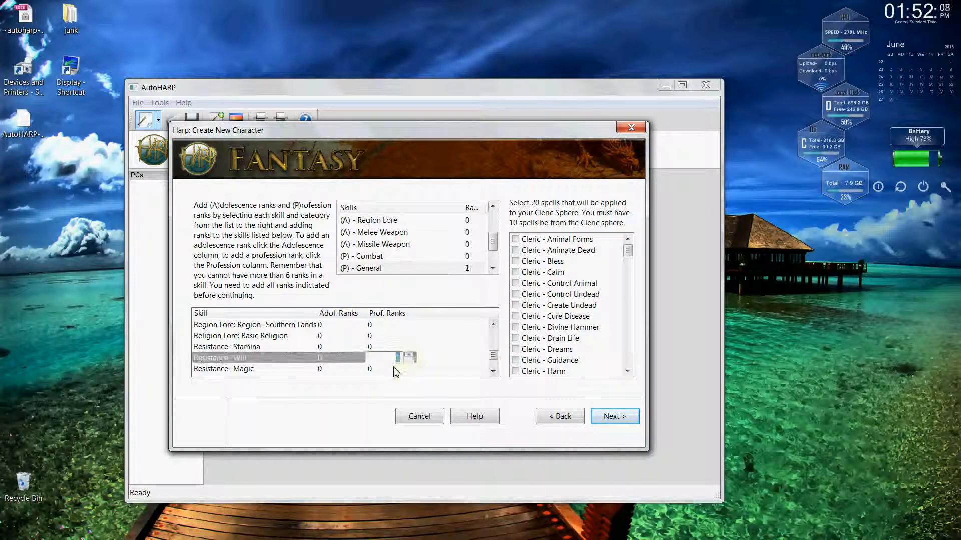
{"action": "left_click", "coordinate": [394, 370]}
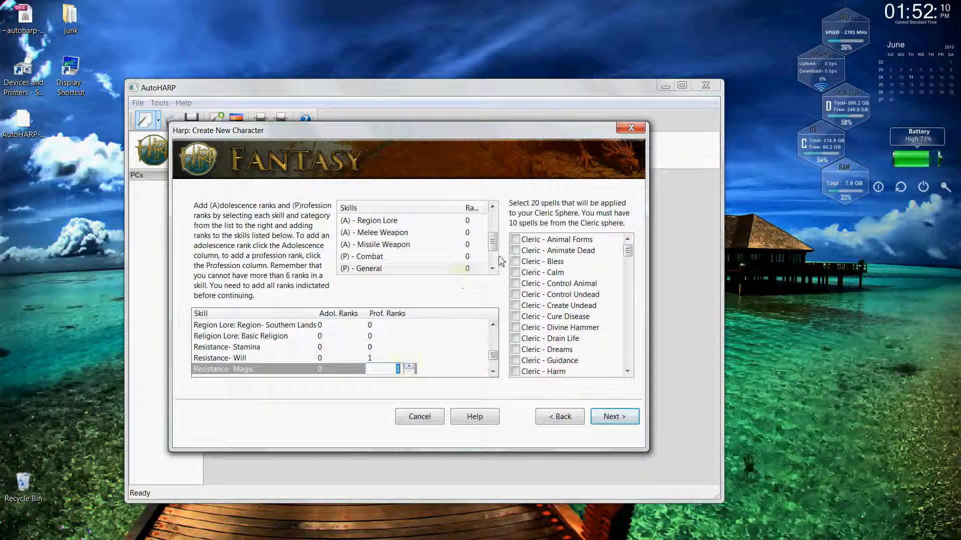
- Distribute the Influence profession ranks as 2 in Leadership and 1 in Diplomacy
{"action": "scroll", "coordinate": [494, 263], "scroll_direction": "down", "scroll_amount": 1}
{"action": "left_click", "coordinate": [408, 245]}
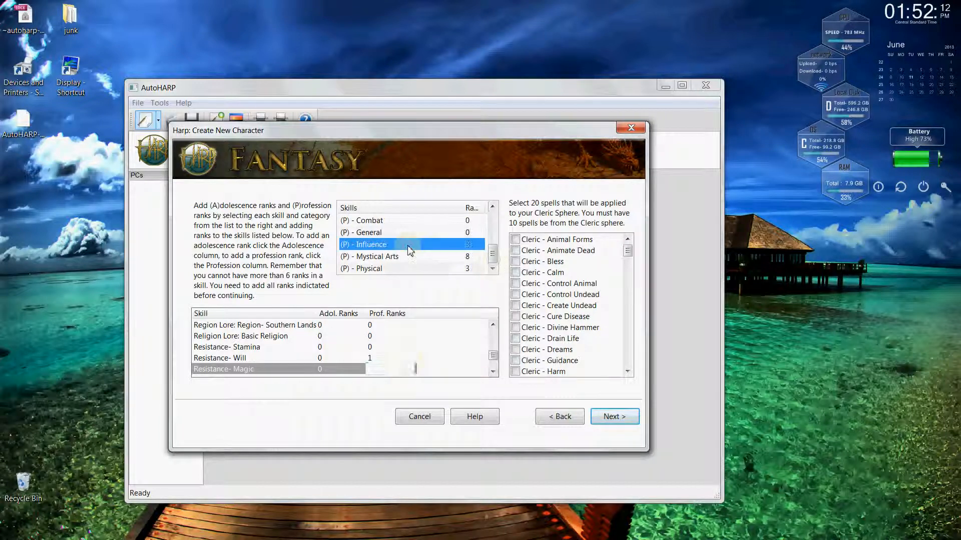
{"action": "left_click", "coordinate": [398, 367]}
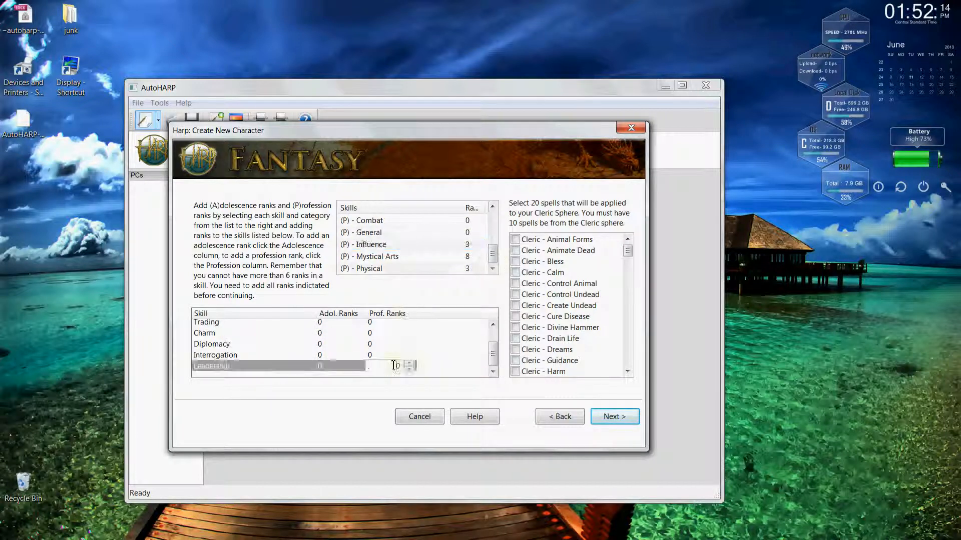
{"action": "left_click", "coordinate": [410, 365]}
{"action": "left_click", "coordinate": [411, 366]}
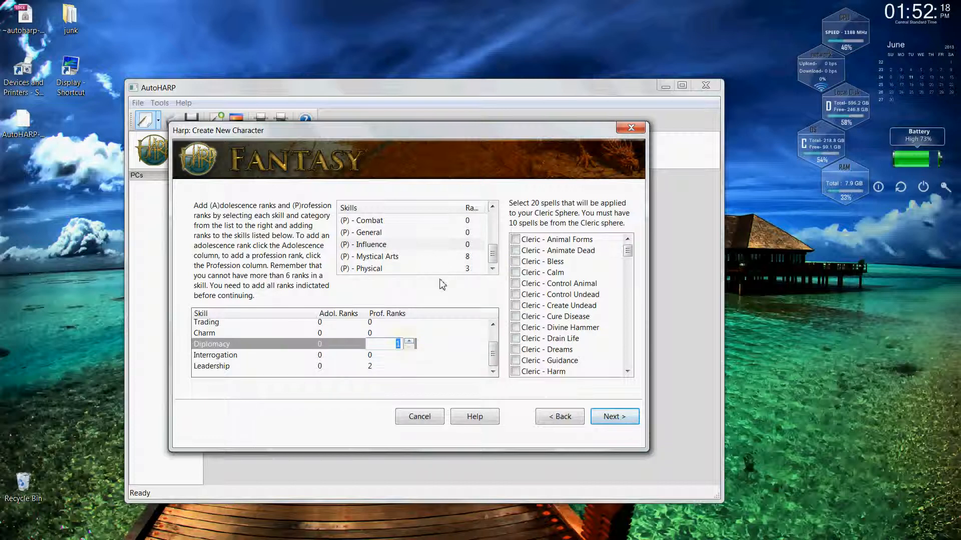
- Assign 2 of the Mystical Arts profession ranks to Attunement
{"action": "left_click", "coordinate": [431, 257]}
{"action": "scroll", "coordinate": [494, 339], "scroll_direction": "up", "scroll_amount": 1}
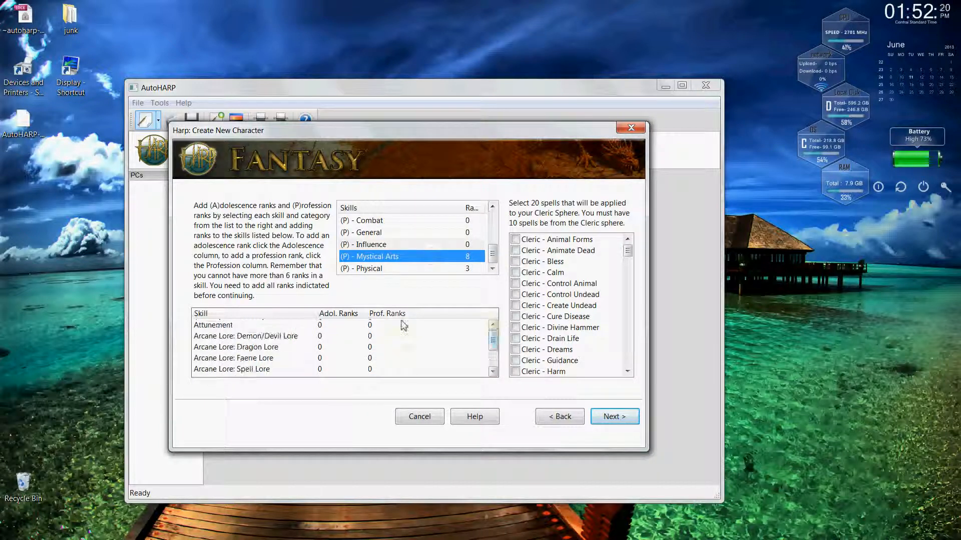
{"action": "left_click", "coordinate": [399, 325]}
{"action": "left_click", "coordinate": [412, 323]}
{"action": "left_click", "coordinate": [413, 324]}
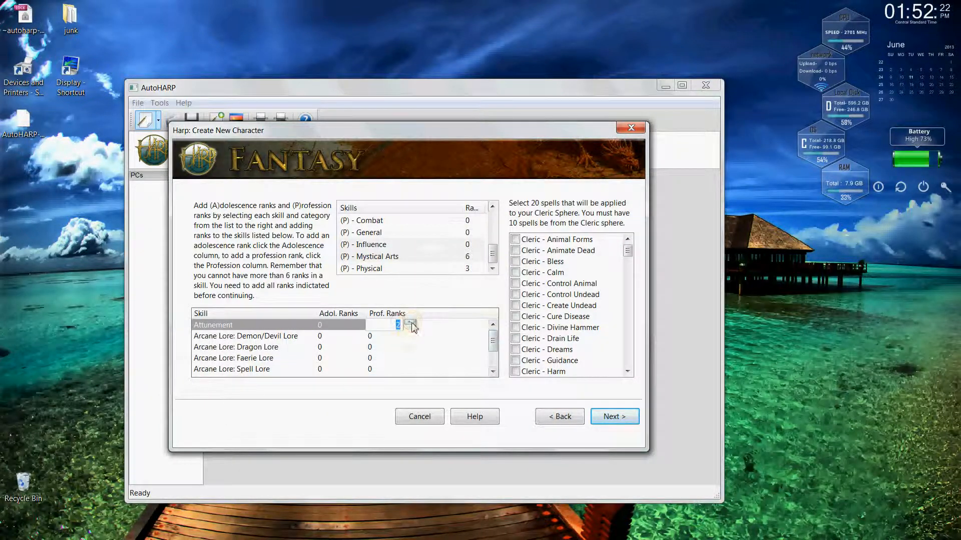
- Assign the remaining Mystical Arts profession ranks as 2 each in Arcane Lore: Dragon Lore, PP Development and Runes
{"action": "left_click", "coordinate": [406, 345]}
{"action": "left_click", "coordinate": [408, 345]}
{"action": "left_click", "coordinate": [408, 344]}
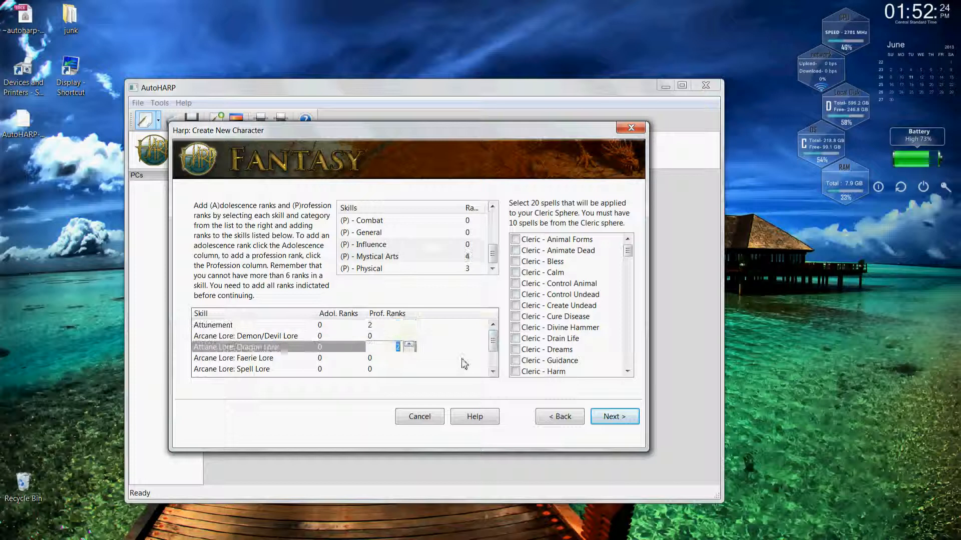
{"action": "scroll", "coordinate": [494, 371], "scroll_direction": "down", "scroll_amount": 1}
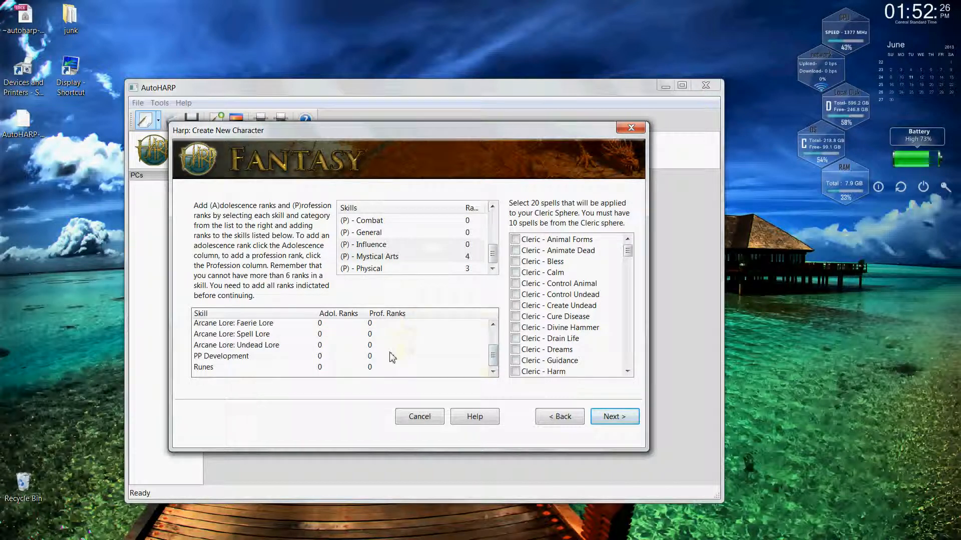
{"action": "left_click", "coordinate": [400, 355]}
{"action": "left_click", "coordinate": [408, 353]}
{"action": "left_click", "coordinate": [408, 353]}
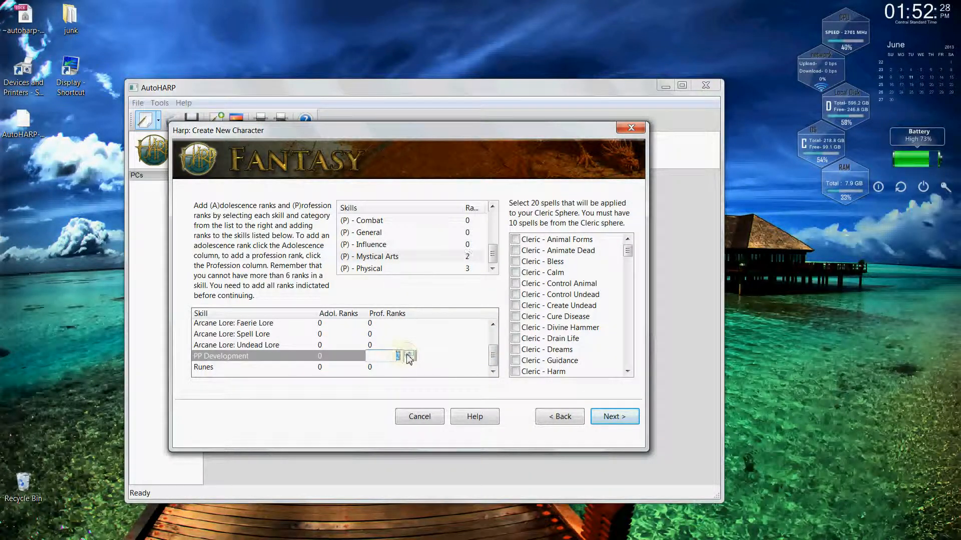
{"action": "left_click", "coordinate": [407, 366]}
{"action": "left_click", "coordinate": [409, 365]}
{"action": "left_click", "coordinate": [409, 366]}
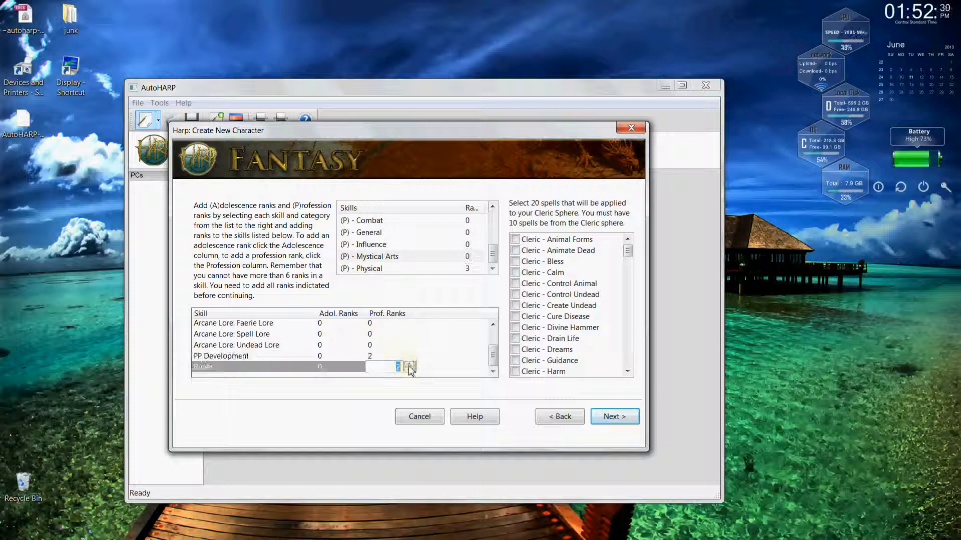
- Distribute the Physical profession ranks as 1 in Armor and 2 in Endurance
{"action": "left_click", "coordinate": [460, 271]}
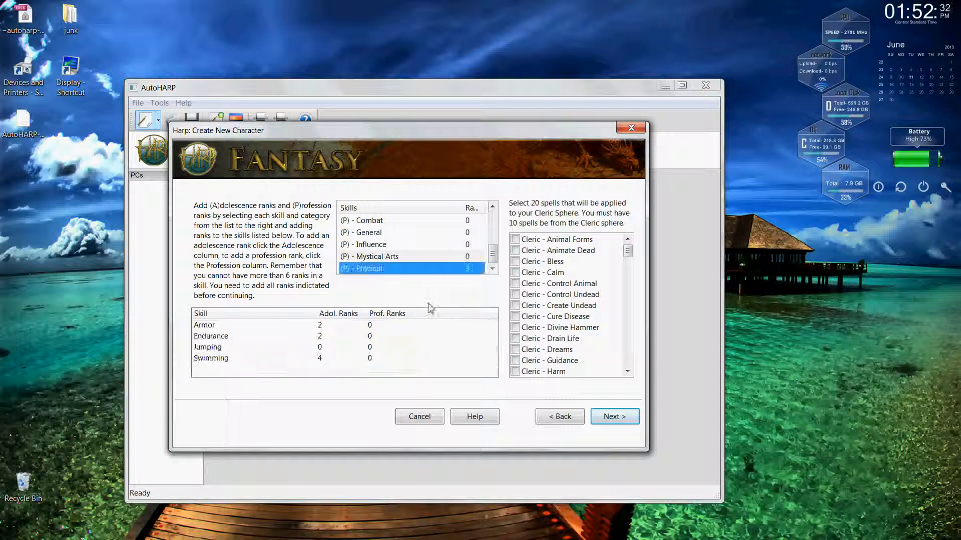
{"action": "left_click", "coordinate": [405, 325]}
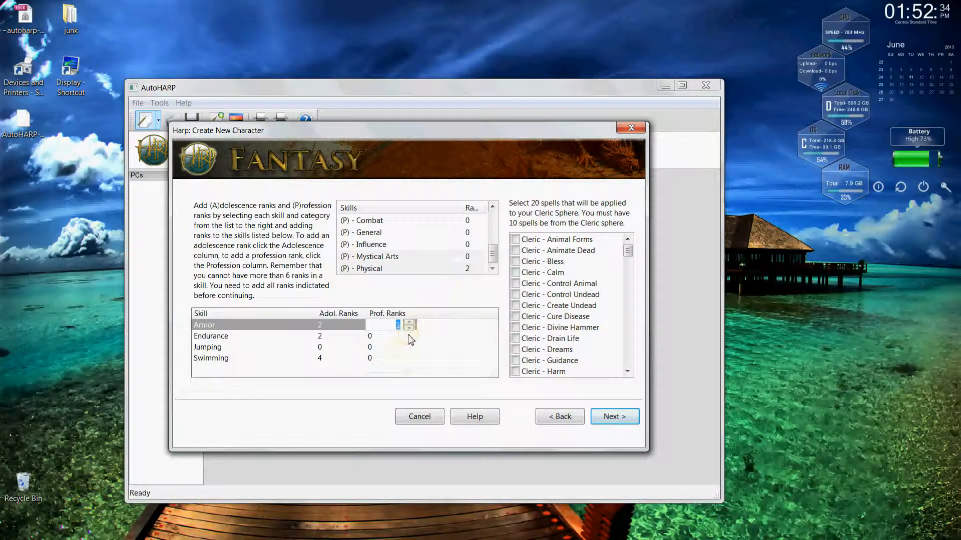
{"action": "left_click", "coordinate": [410, 337]}
{"action": "left_click", "coordinate": [409, 335]}
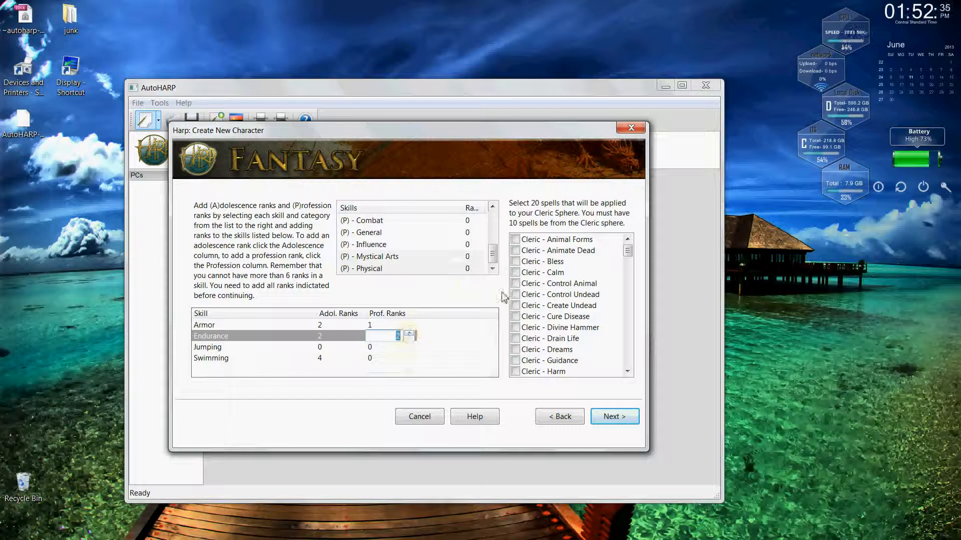
{"action": "mouse_move", "coordinate": [493, 248]}
{"action": "left_mouse_down"}
{"action": "mouse_move", "coordinate": [495, 215]}
{"action": "mouse_move", "coordinate": [494, 248]}
{"action": "left_mouse_up"}
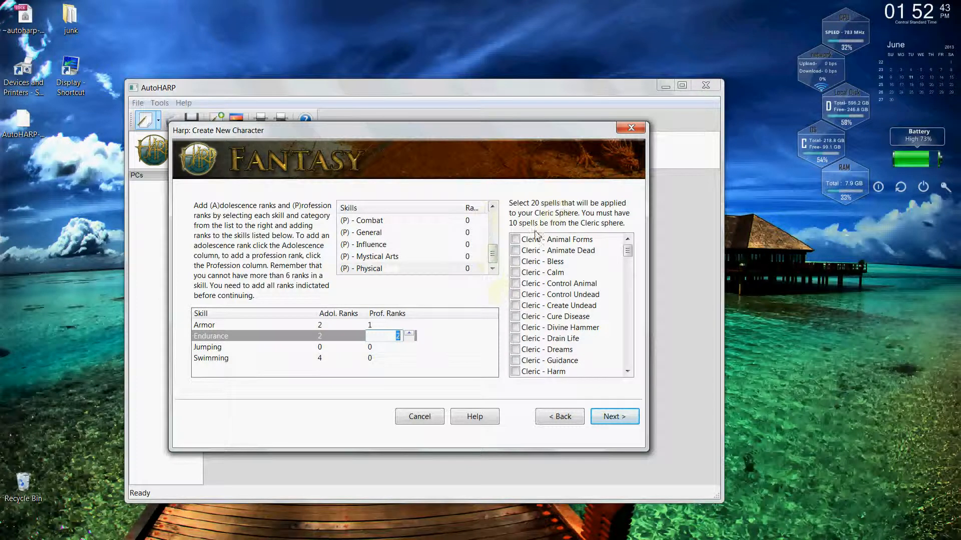
- Select the Cleric spells Animal Forms, Bless, Calm, Control Animal, Cure Disease, Divine Hammer, Dreams and Guidance
{"action": "left_click", "coordinate": [518, 240]}
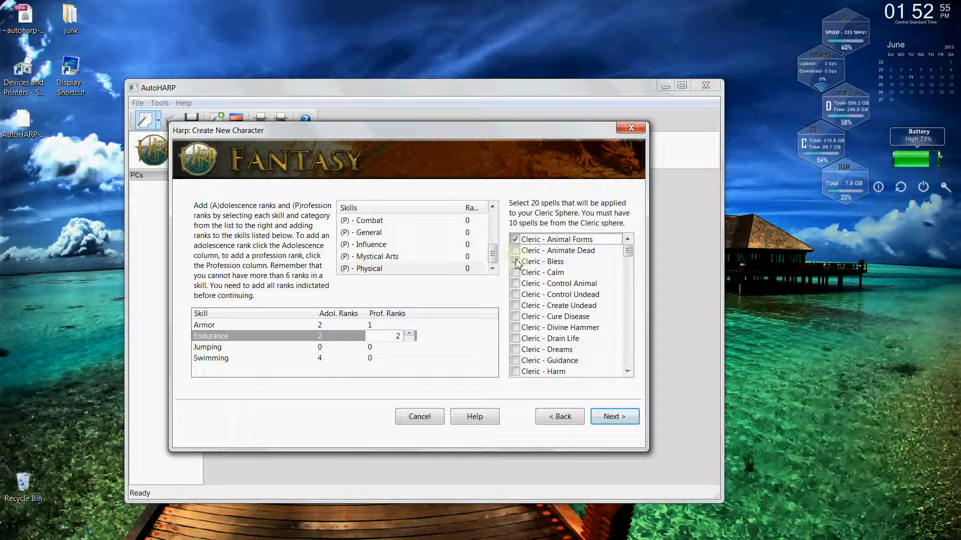
{"action": "left_click", "coordinate": [516, 262]}
{"action": "left_click", "coordinate": [515, 273]}
{"action": "left_click", "coordinate": [516, 284]}
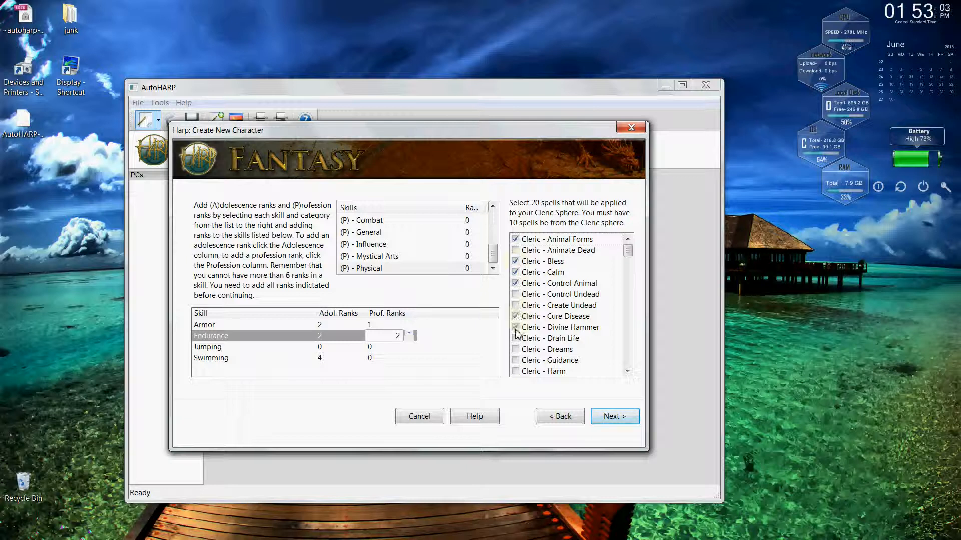
{"action": "left_click", "coordinate": [515, 349]}
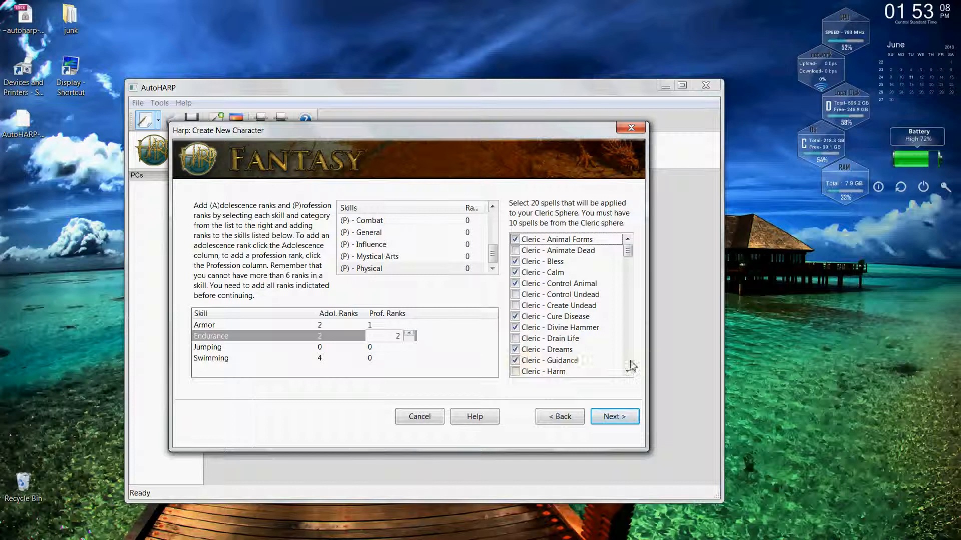
- Select the further Cleric spells Herbal Enhancements, Intuitions, Lifegiving, Major Healing, Restoration and Summon Animal
{"action": "scroll", "coordinate": [581, 350], "scroll_direction": "down", "scroll_amount": 4}
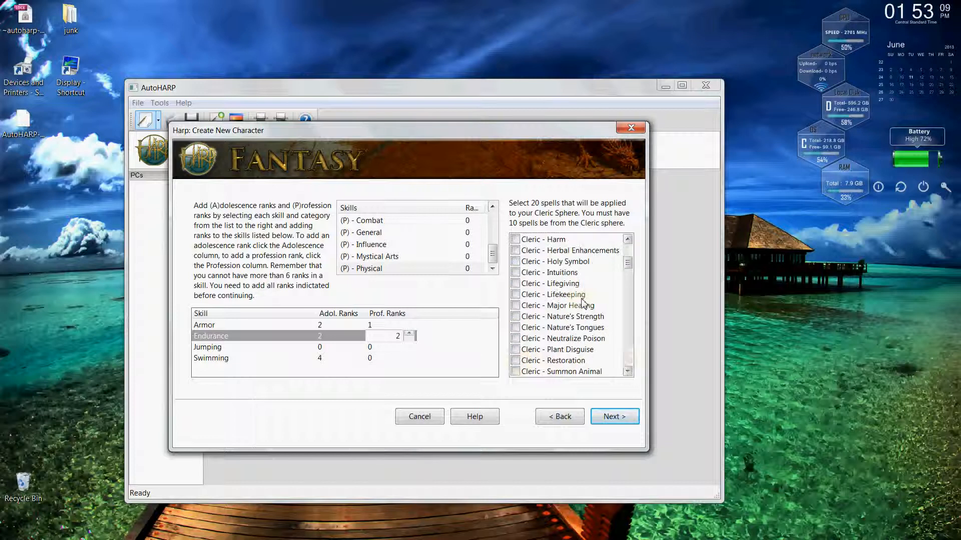
{"action": "left_click", "coordinate": [516, 252]}
{"action": "left_click", "coordinate": [515, 273]}
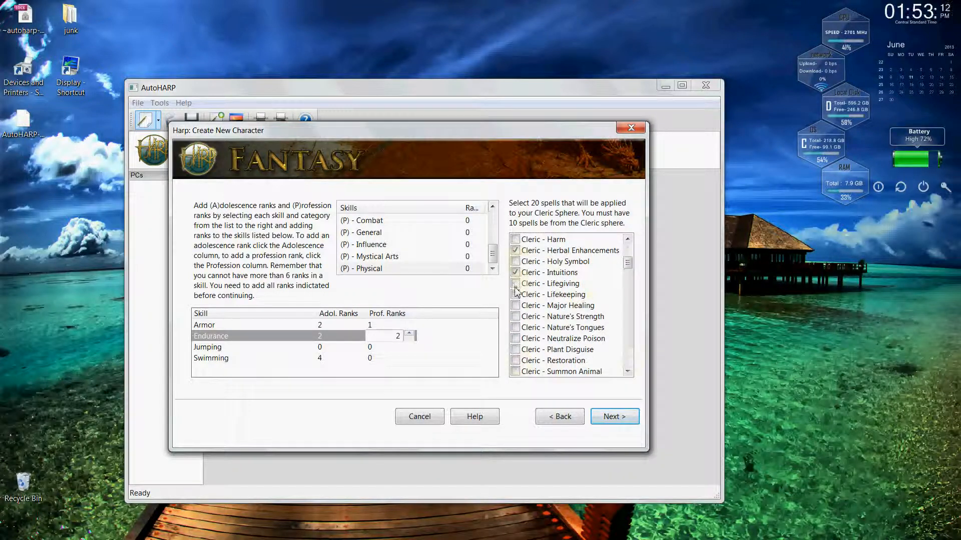
{"action": "left_click", "coordinate": [515, 284]}
{"action": "left_click", "coordinate": [516, 306]}
{"action": "left_click", "coordinate": [515, 361]}
{"action": "left_click", "coordinate": [515, 372]}
- Select the Warrior Mage spells Bladeturn, Dancing Weap…, Deflections, Elemental Wea…, Hammer Strike, Magic Shield and Weapon's Fury, and try to continue the wizard
{"action": "left_click", "coordinate": [628, 367]}
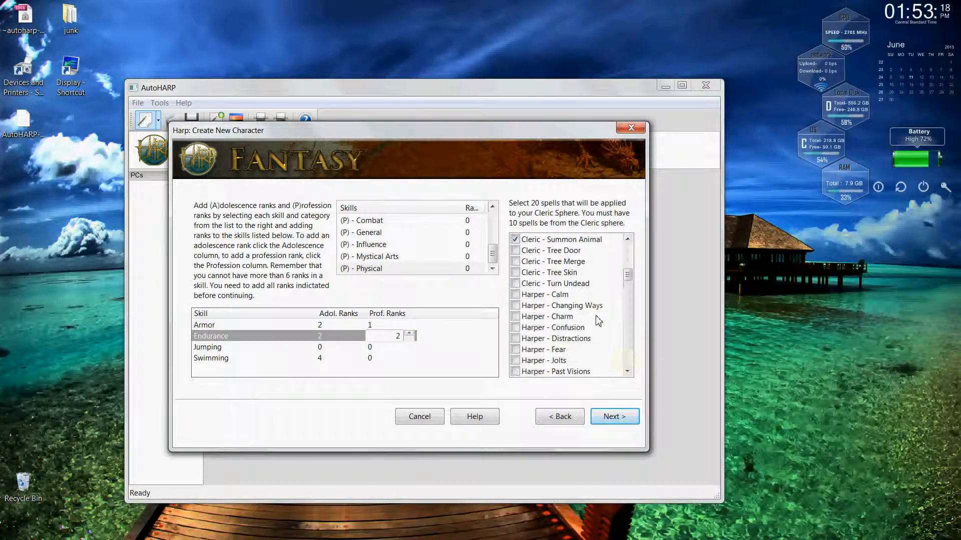
{"action": "left_click", "coordinate": [629, 365]}
{"action": "left_click", "coordinate": [629, 366]}
{"action": "left_click", "coordinate": [629, 366]}
{"action": "left_click", "coordinate": [629, 365]}
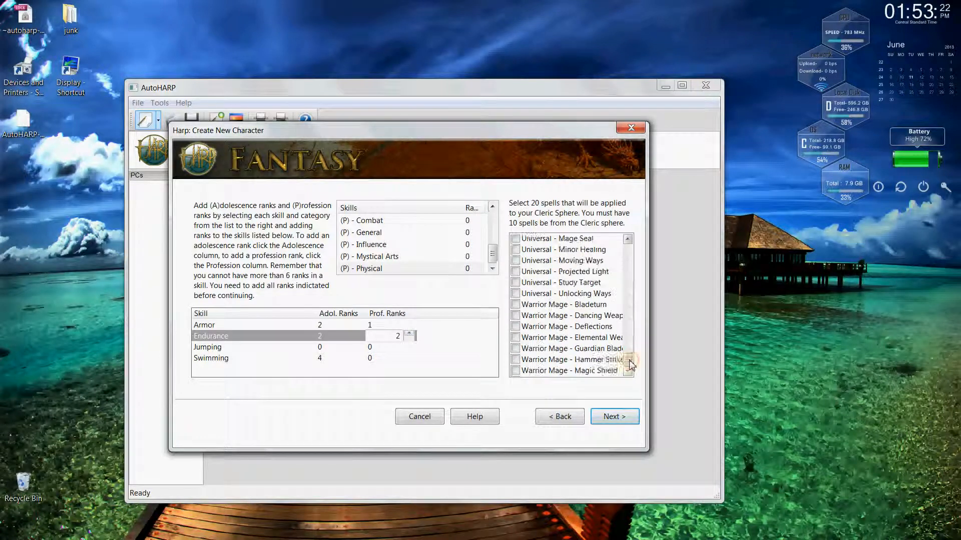
{"action": "left_click", "coordinate": [629, 366]}
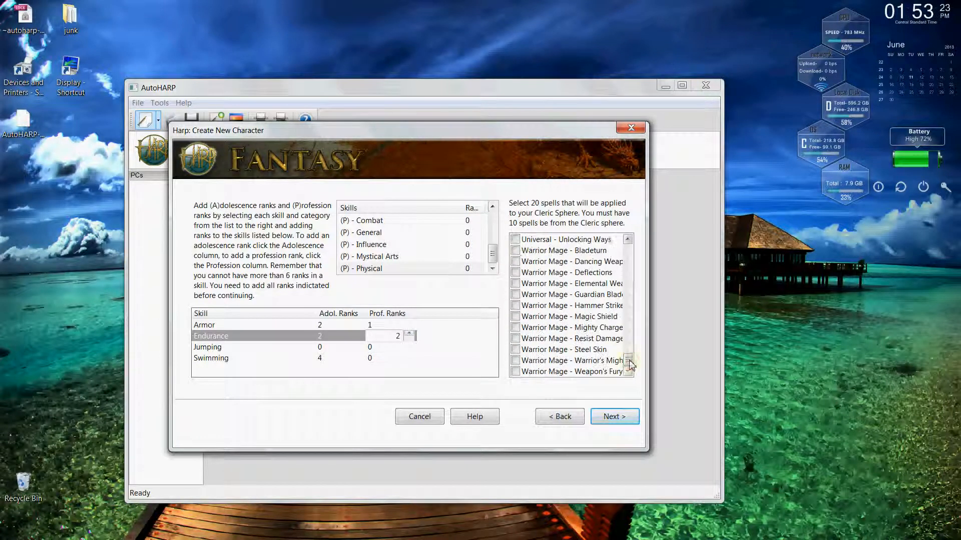
{"action": "left_click", "coordinate": [515, 251]}
{"action": "left_click", "coordinate": [516, 263]}
{"action": "left_click", "coordinate": [516, 273]}
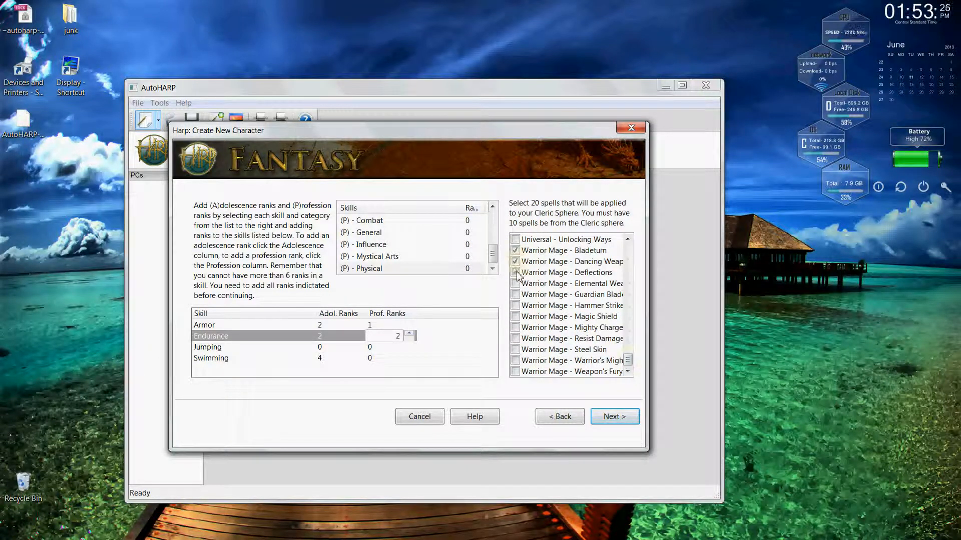
{"action": "left_click", "coordinate": [516, 284]}
{"action": "left_click", "coordinate": [515, 306]}
{"action": "left_click", "coordinate": [515, 317]}
{"action": "left_click", "coordinate": [516, 372]}
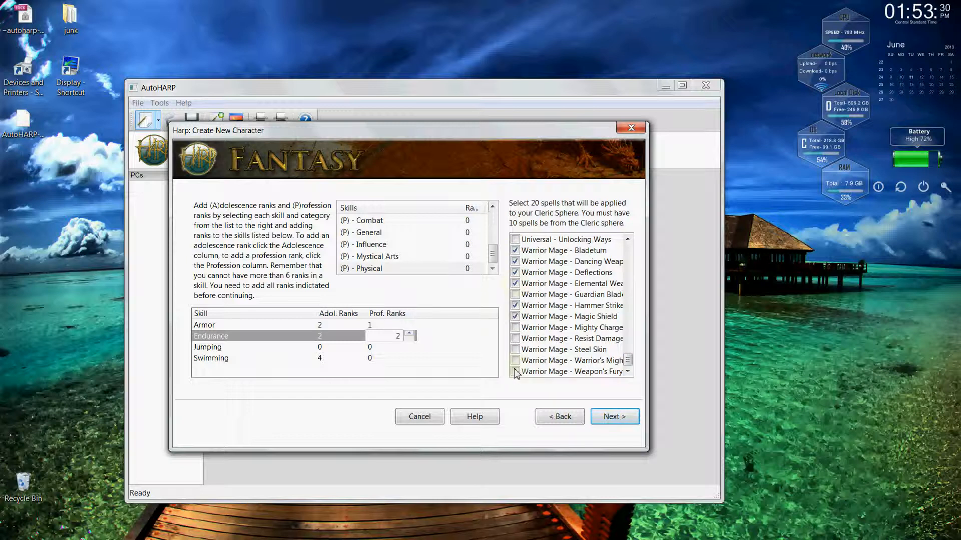
{"action": "left_click", "coordinate": [609, 420]}
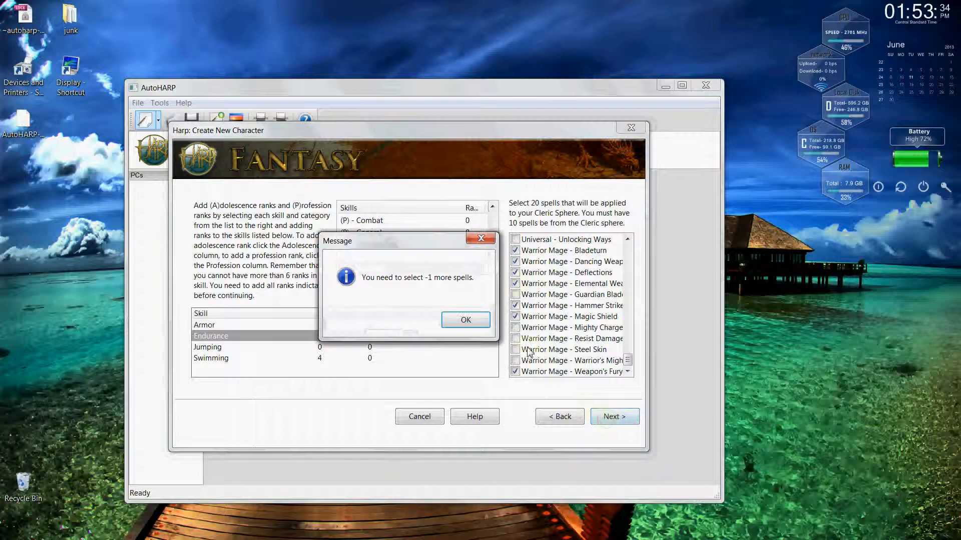
{"action": "left_click", "coordinate": [482, 324]}
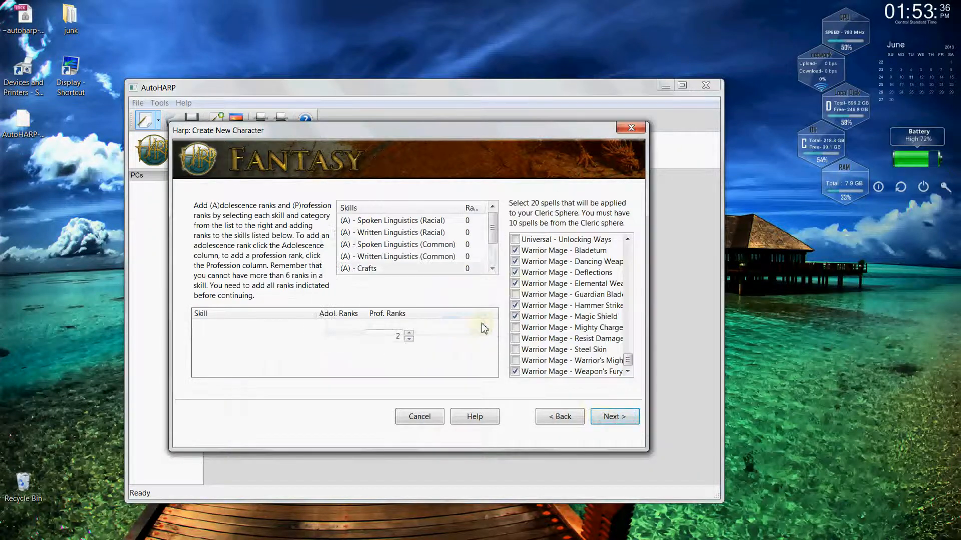
- Deselect the Warrior Mage spell "Elemental Wea…" while keeping Magic Shield selected
{"action": "left_click", "coordinate": [514, 316]}
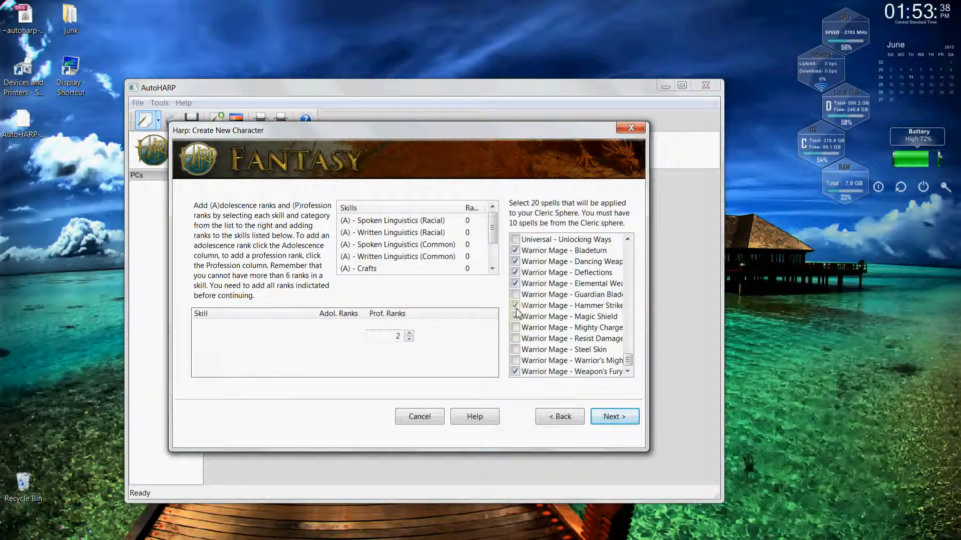
{"action": "left_click", "coordinate": [514, 316]}
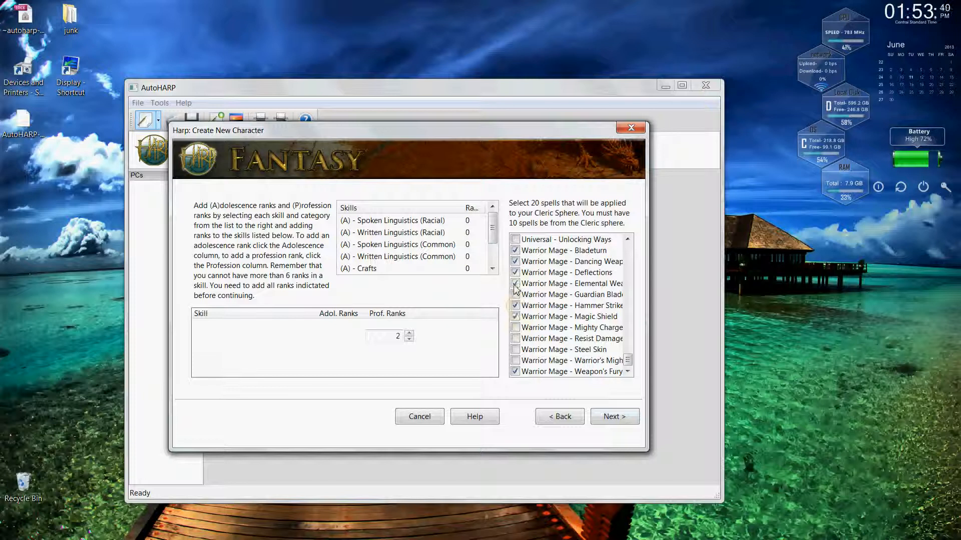
{"action": "left_click", "coordinate": [515, 283]}
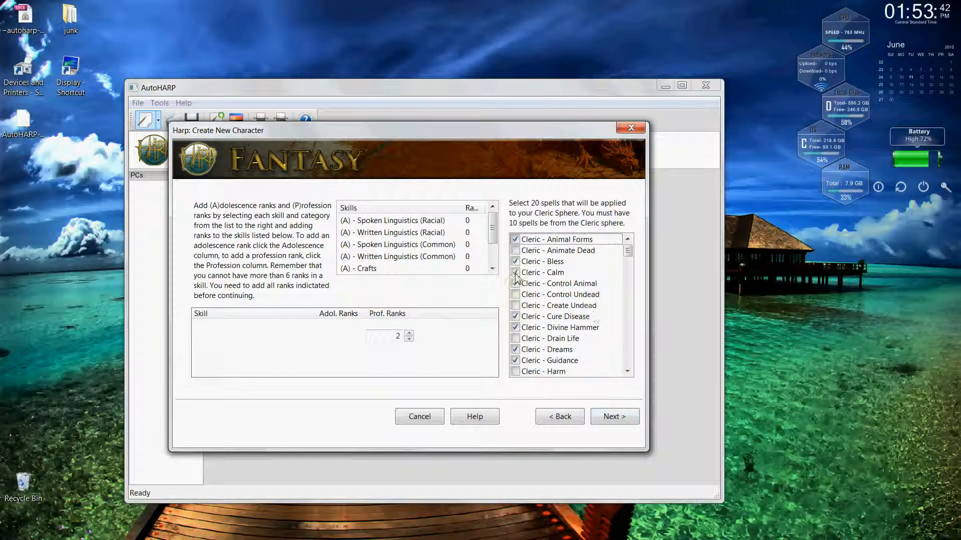
{"action": "left_click_drag", "start_coordinate": [628, 251], "coordinate": [632, 372]}
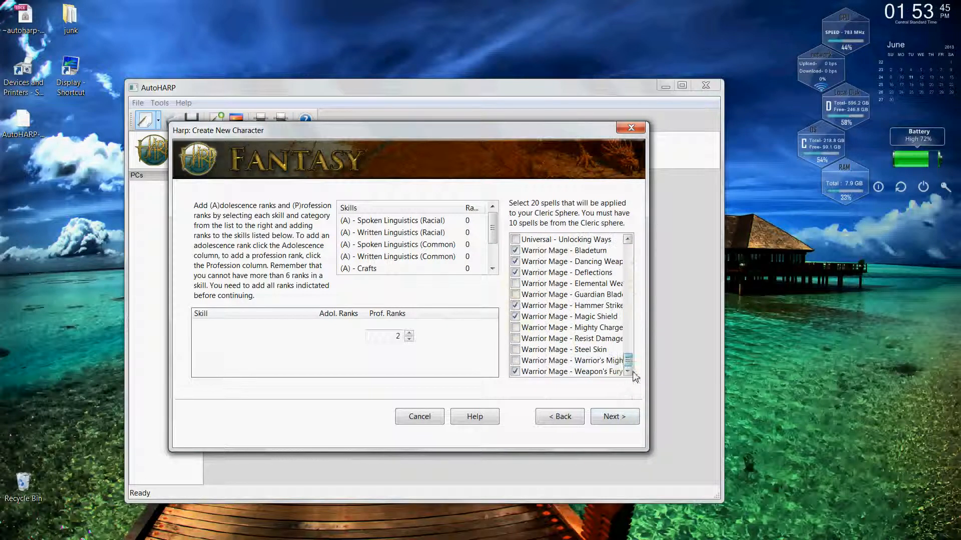
- Try to continue the wizard with the Warrior Mage spell "Dancing Weap…" also deselected
{"action": "left_click", "coordinate": [515, 262]}
{"action": "left_click", "coordinate": [607, 418]}
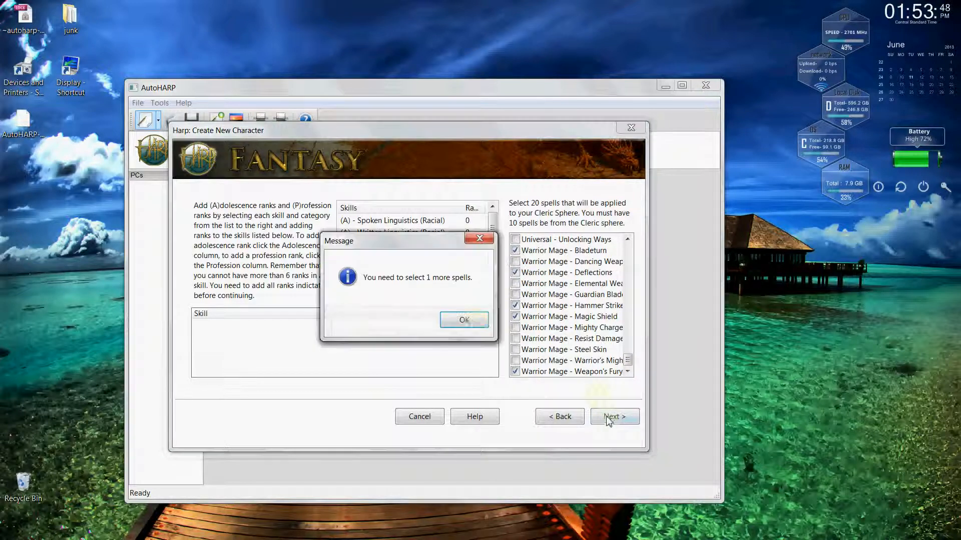
{"action": "left_click", "coordinate": [477, 323]}
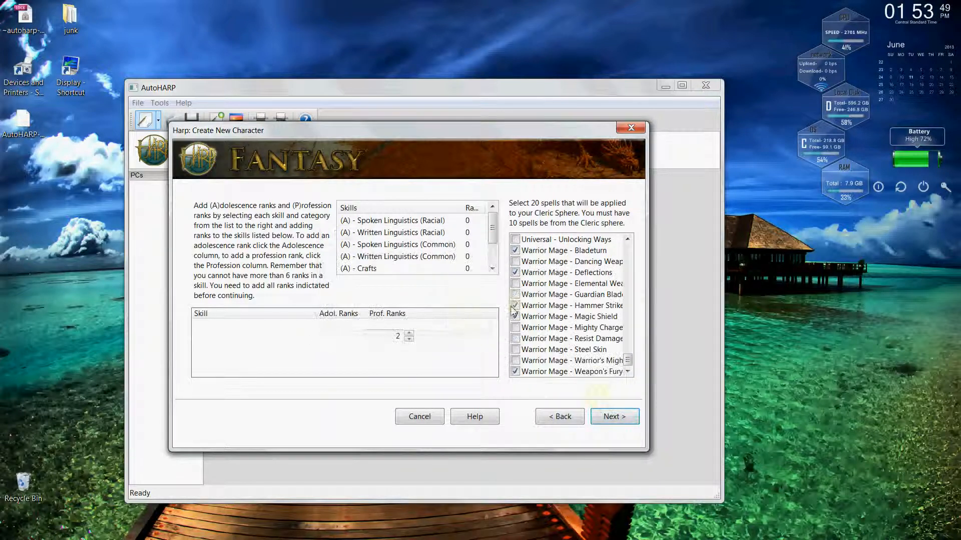
- Complete the wizard with 20 spells selected and save the new character sheet to the Desktop as Hatlee.xml
{"action": "left_click", "coordinate": [613, 415]}
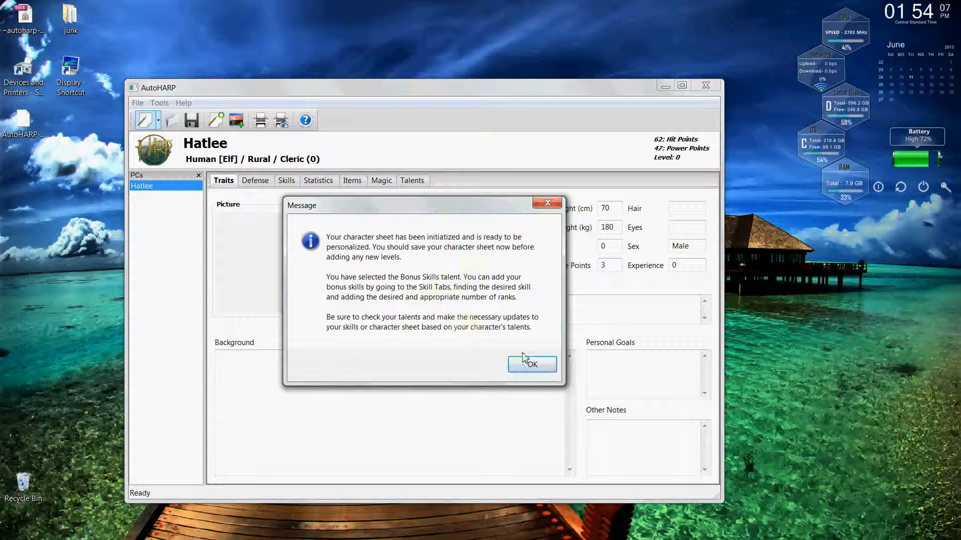
{"action": "left_click", "coordinate": [530, 365]}
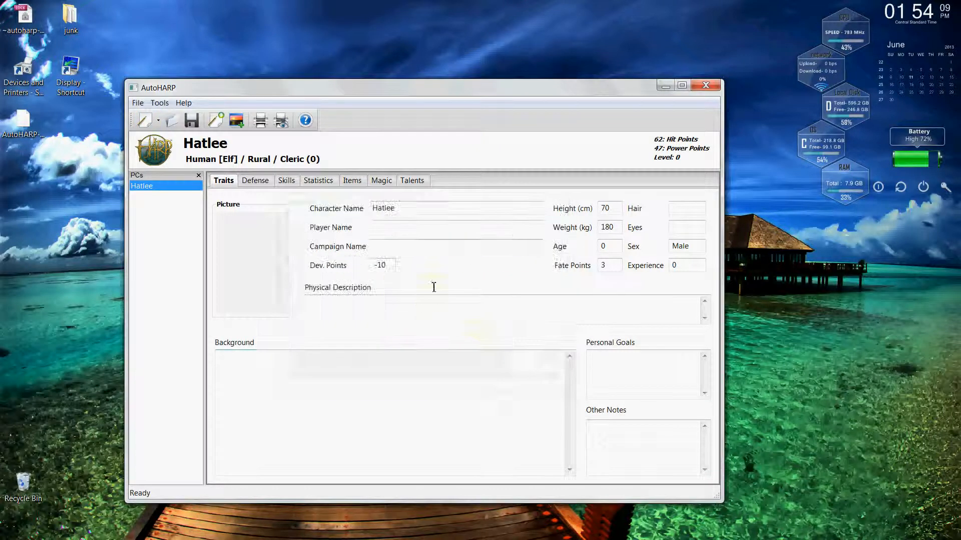
{"action": "left_click", "coordinate": [195, 128]}
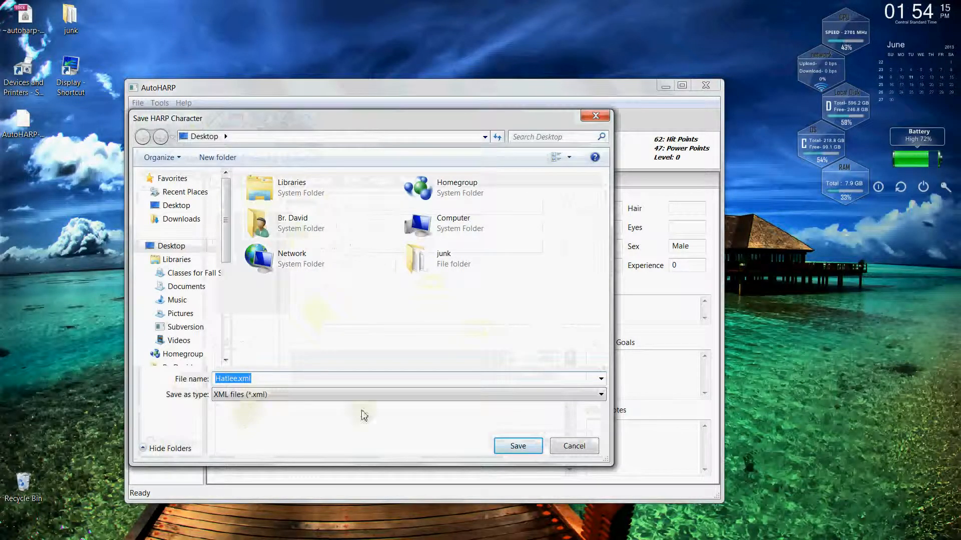
{"action": "left_click", "coordinate": [517, 446]}
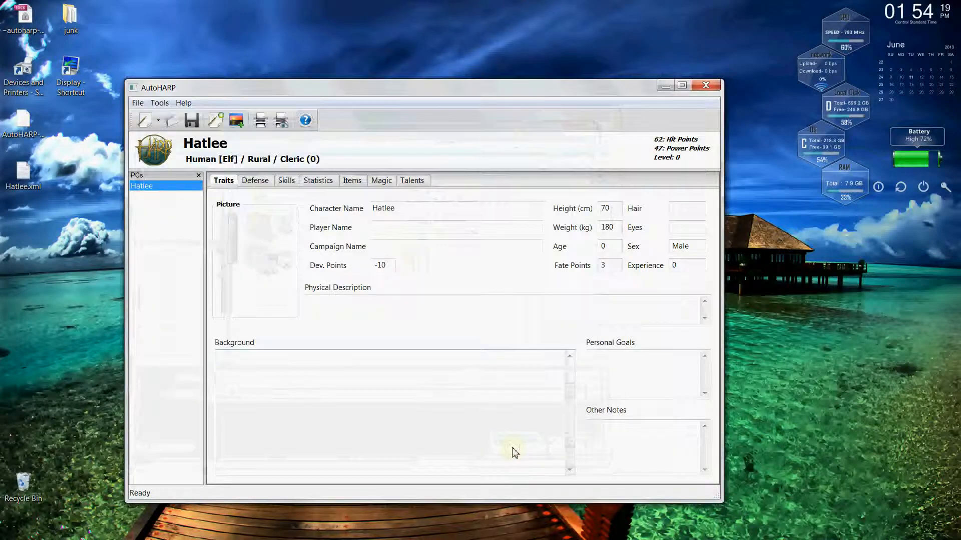